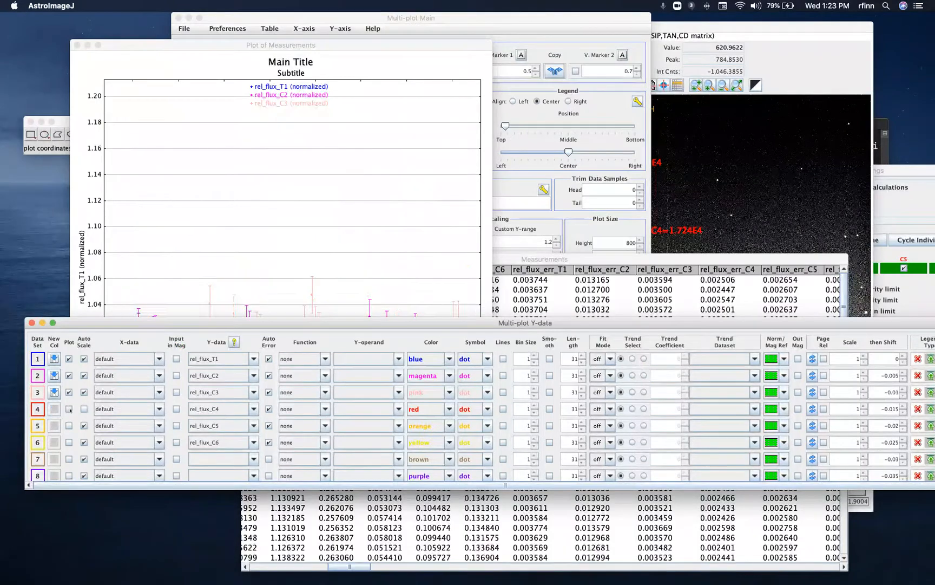
- Arrange the Y-data, plot and Multi-plot Main windows so the full plot is accessible, and redraw the plot of measurements
drag(146, 324, 191, 366)
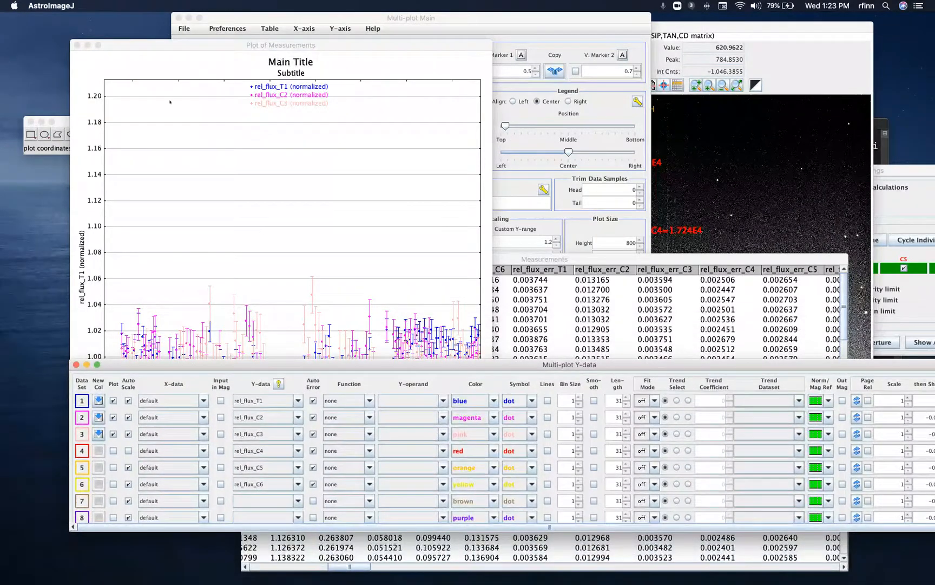
click(176, 47)
drag(177, 47, 500, 90)
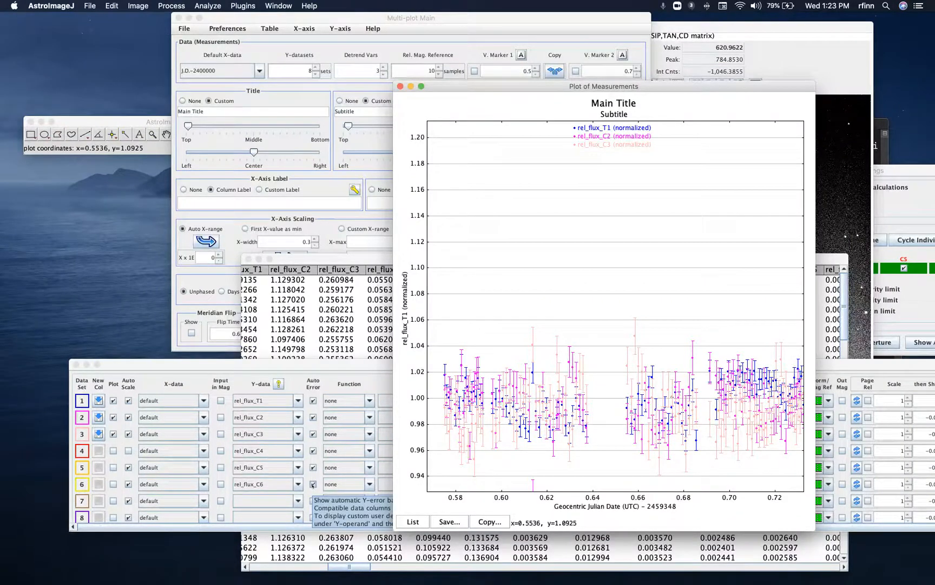
click(296, 22)
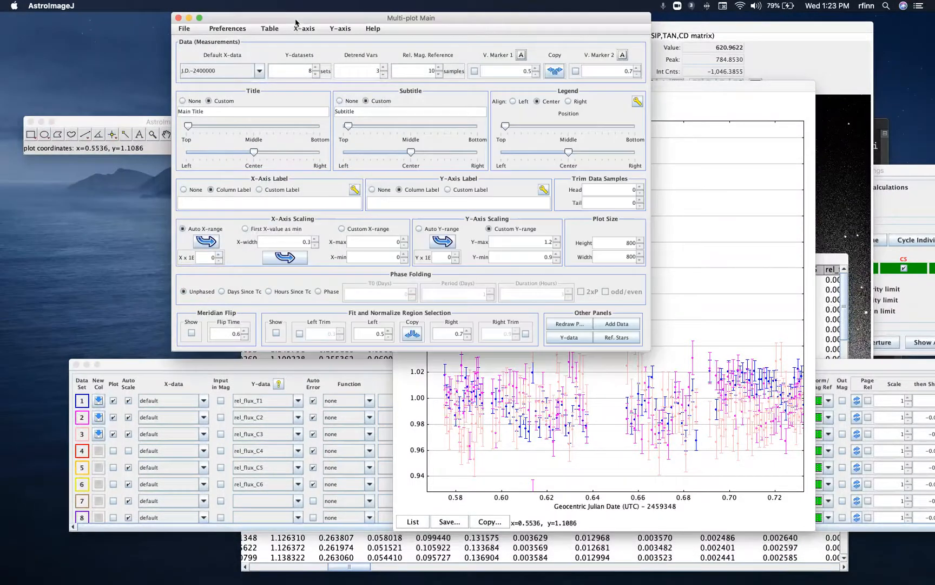
click(569, 324)
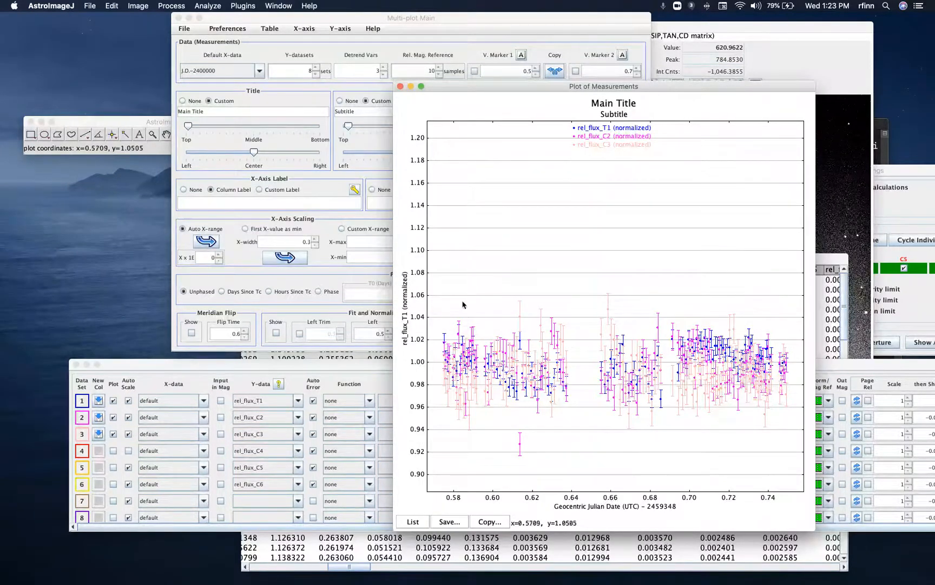
drag(521, 86, 591, 92)
drag(363, 20, 290, 88)
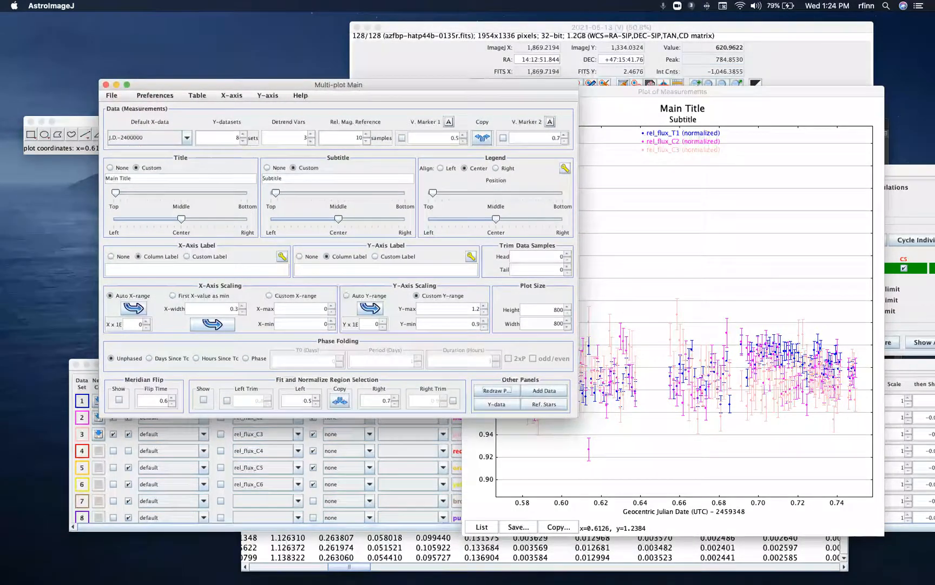
- Switch to the Chrome transit table, place it near the plot and main windows, and check HAT-P-44 b's BJD start-mid-end times
drag(0, 63, 323, 98)
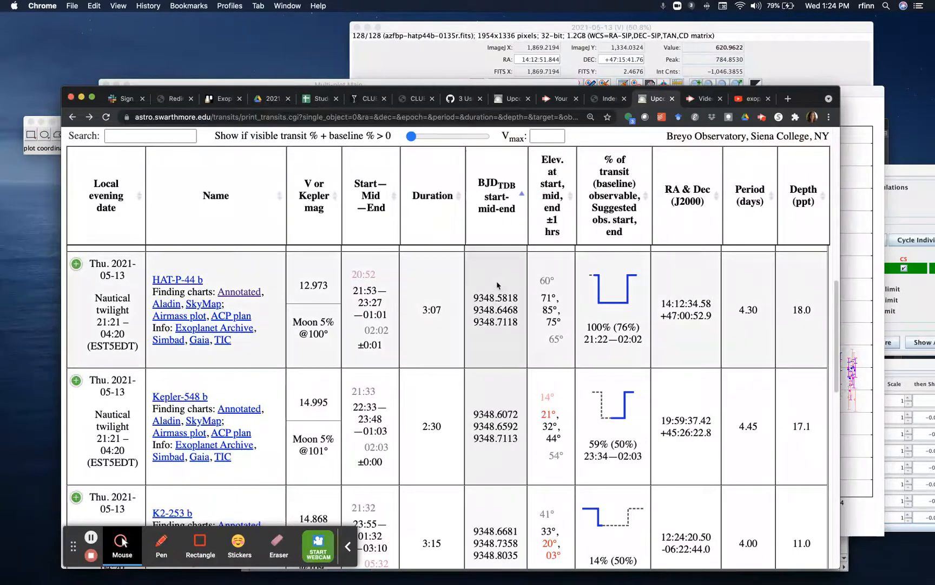
drag(291, 92, 272, 153)
drag(291, 89, 254, 58)
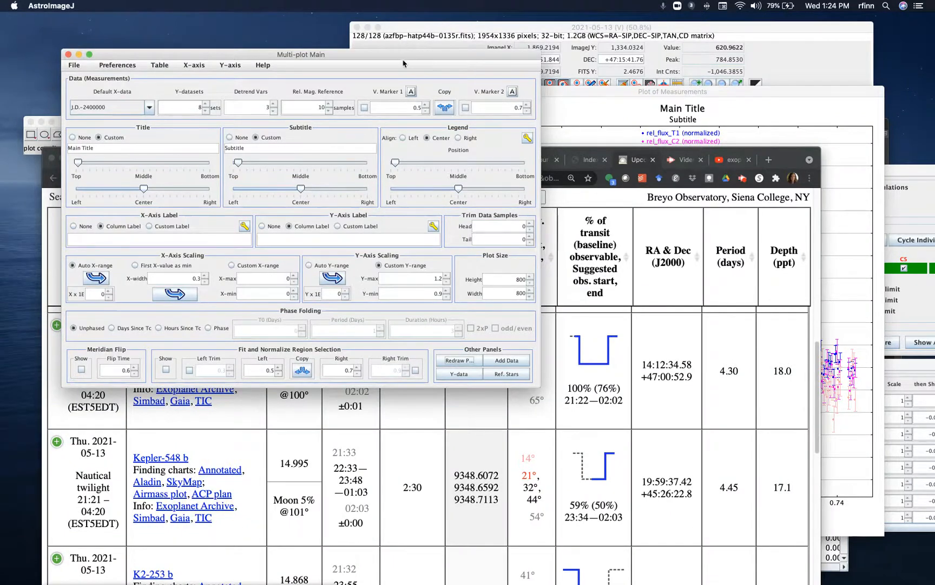
drag(405, 57, 362, 51)
drag(539, 93, 580, 96)
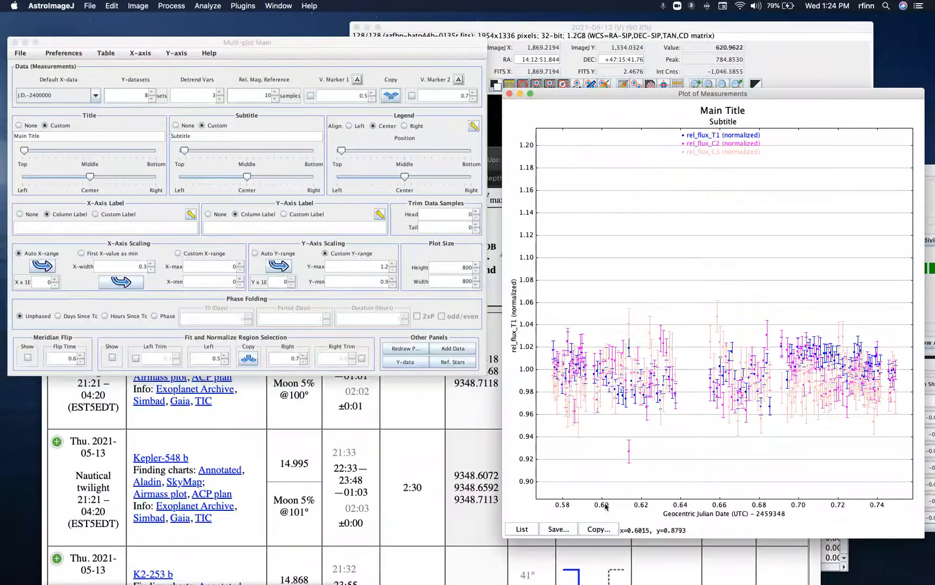
click(420, 420)
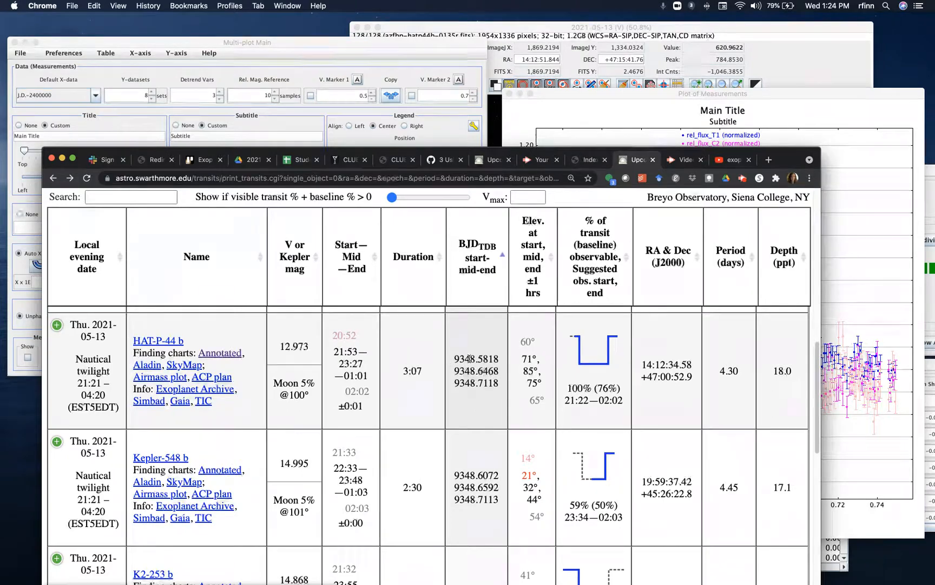
click(587, 103)
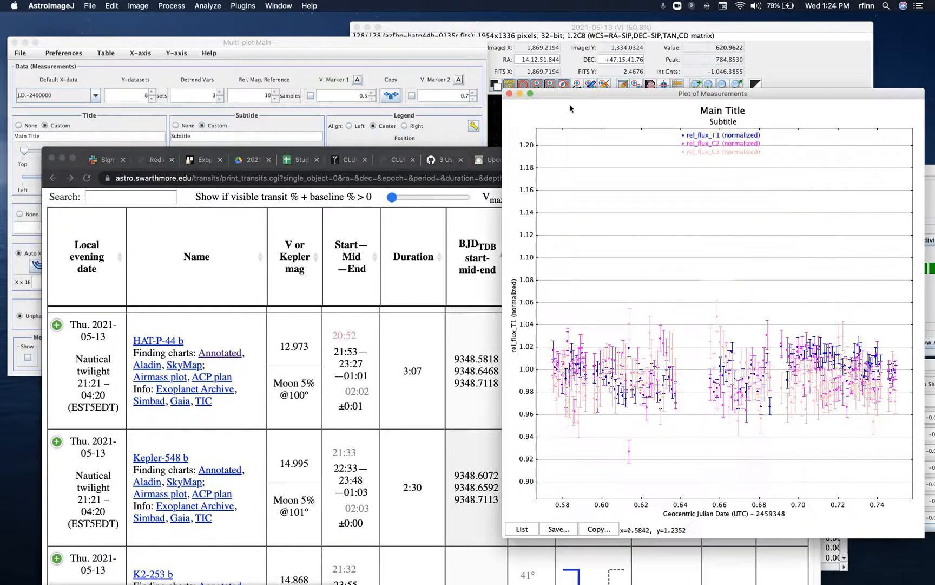
- Set V. Marker 1 to 0.53 and show the fit and normalize region markers with the left marker at 0.58
click(306, 52)
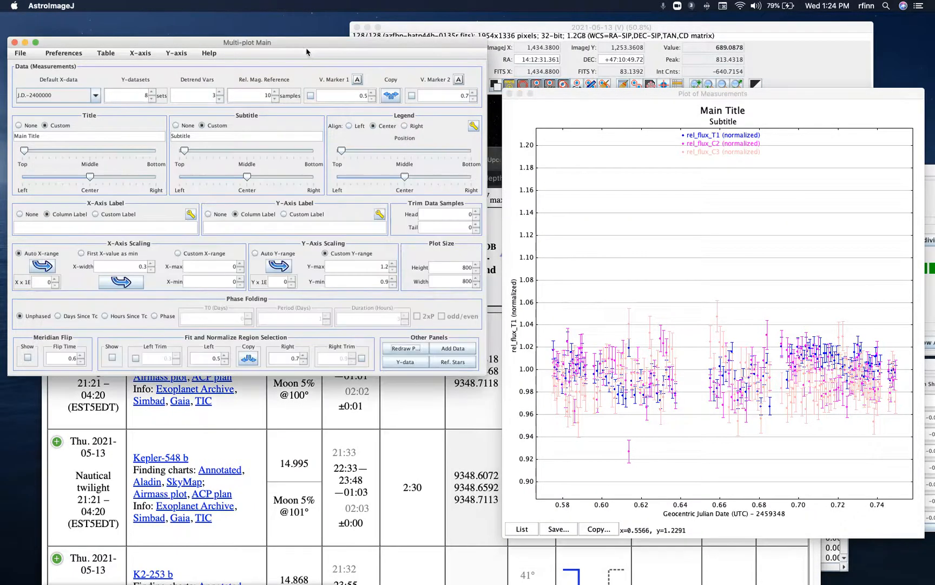
click(372, 93)
click(223, 356)
click(223, 356)
click(112, 357)
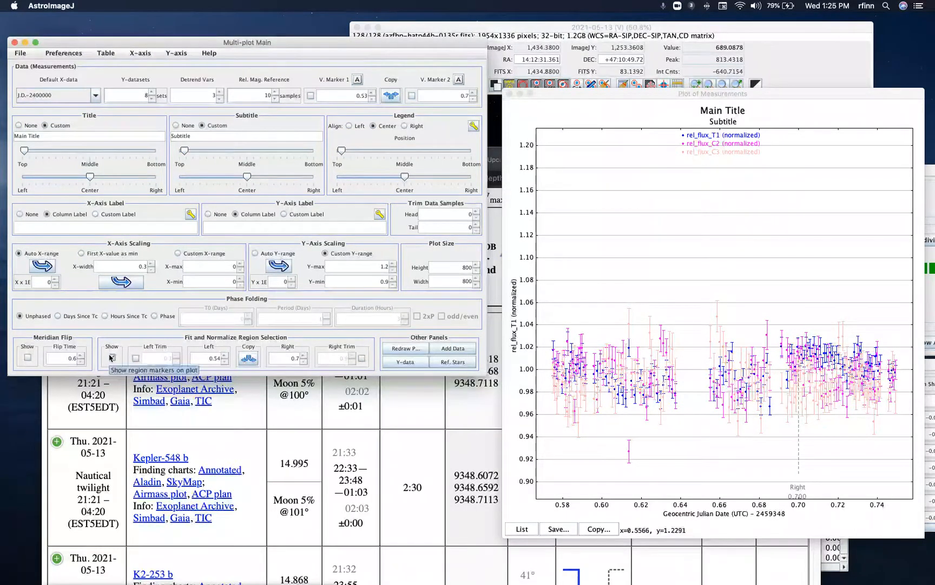
click(224, 355)
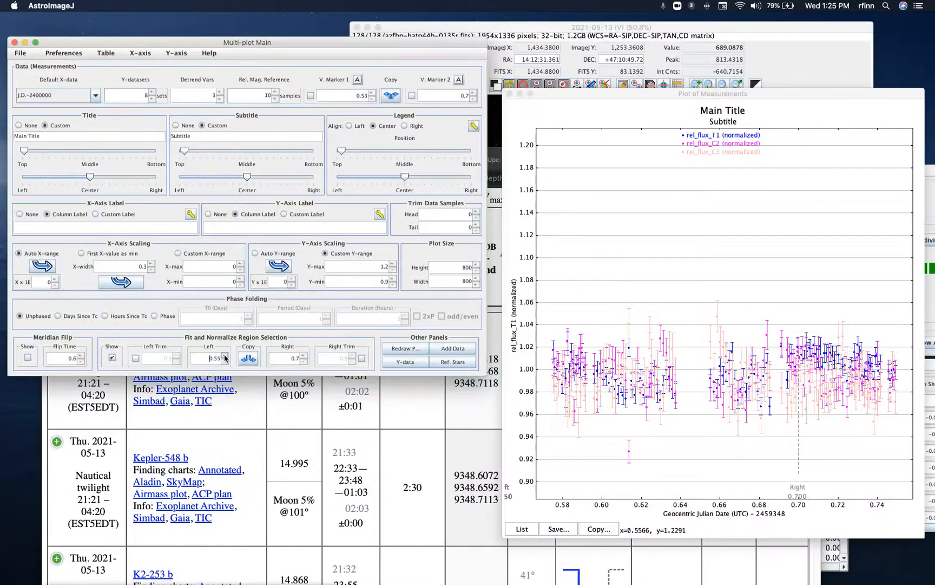
click(225, 355)
click(225, 356)
click(224, 355)
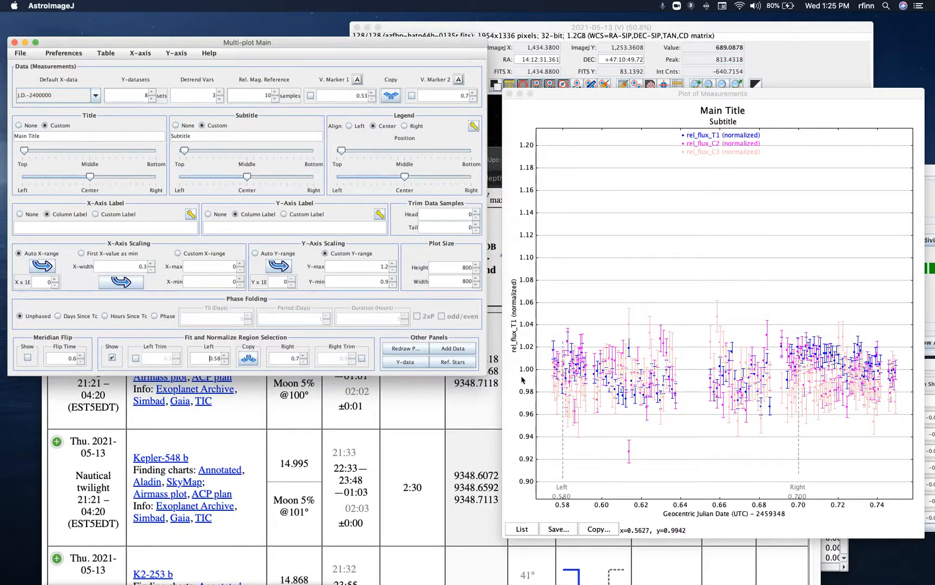
- Check HAT-P-44 b's transit end time in the Chrome table and set the right fit and normalize region marker to 0.71
click(420, 423)
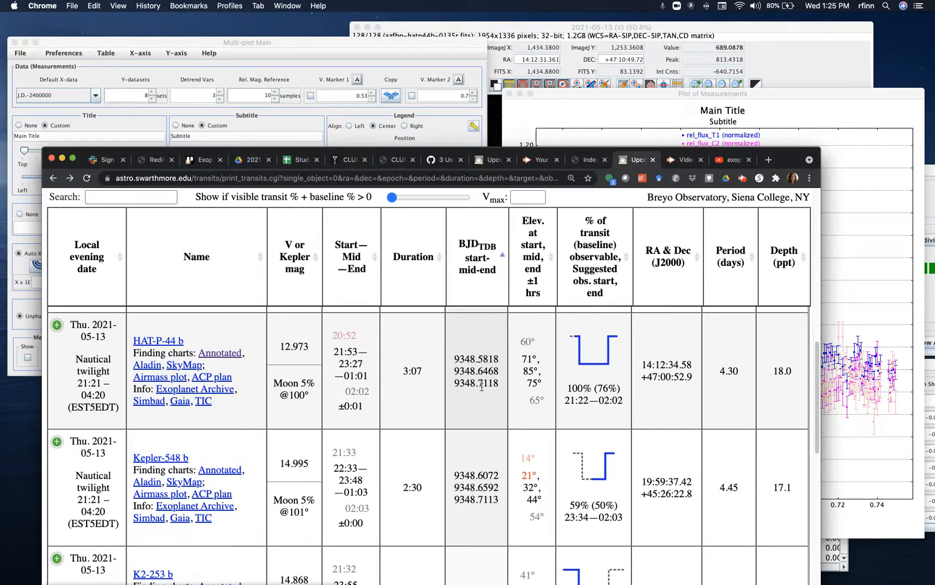
click(316, 52)
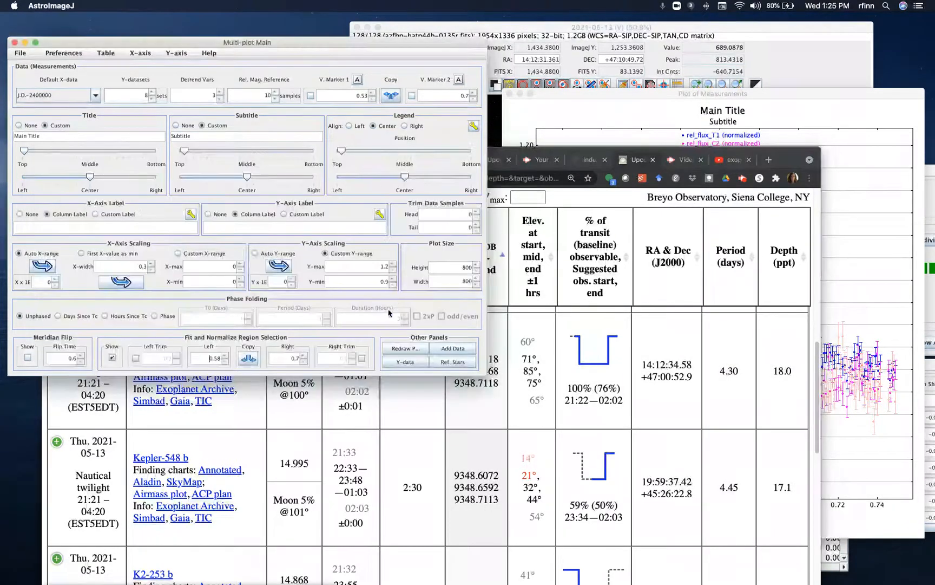
click(362, 359)
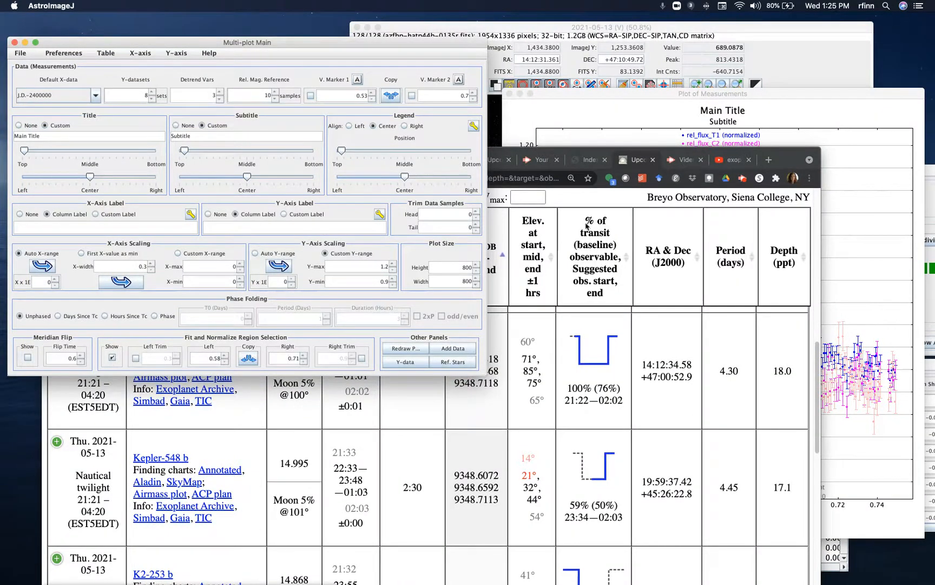
click(578, 96)
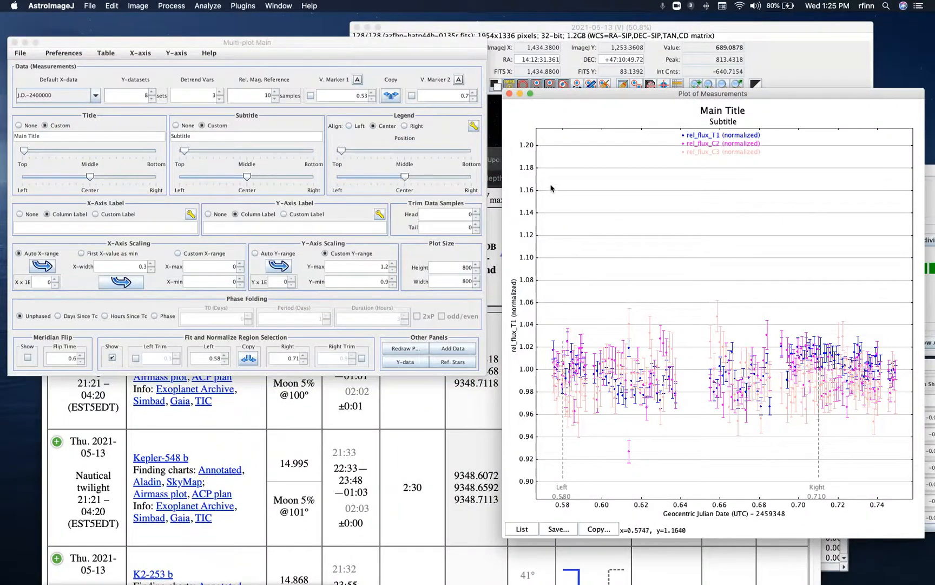
- Move the browser window out of the way and reposition the plot of measurements so its full time range is visible
drag(606, 95, 661, 91)
click(542, 152)
drag(542, 152, 0, 108)
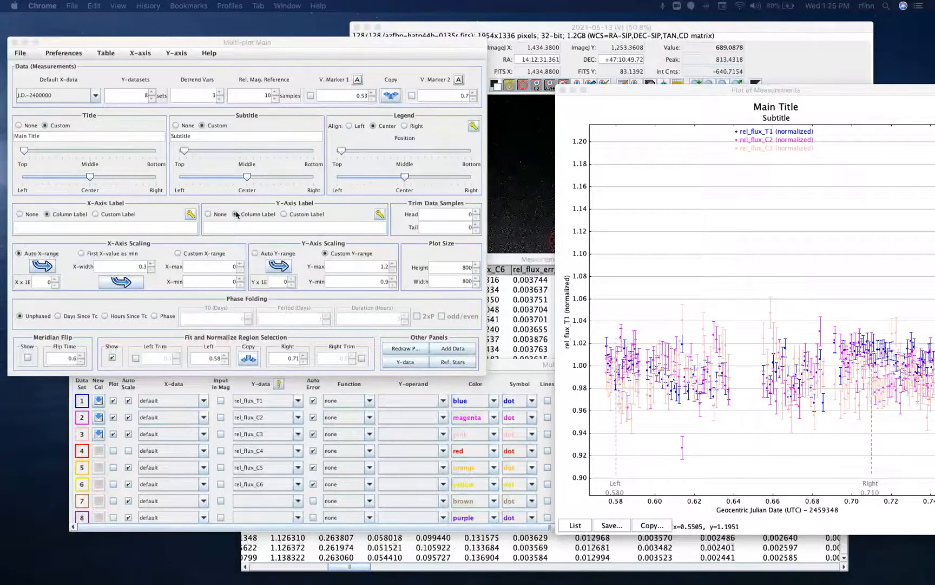
drag(690, 94, 540, 63)
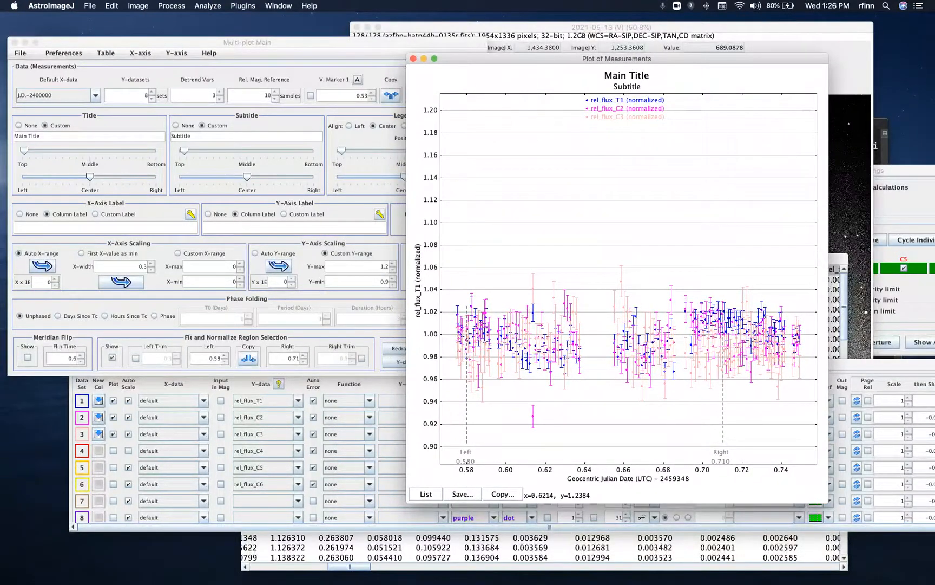
- Bring Chrome back, open the airmass plot for HAT-P-44 b and examine the airmass curve around the transit
drag(0, 103, 554, 107)
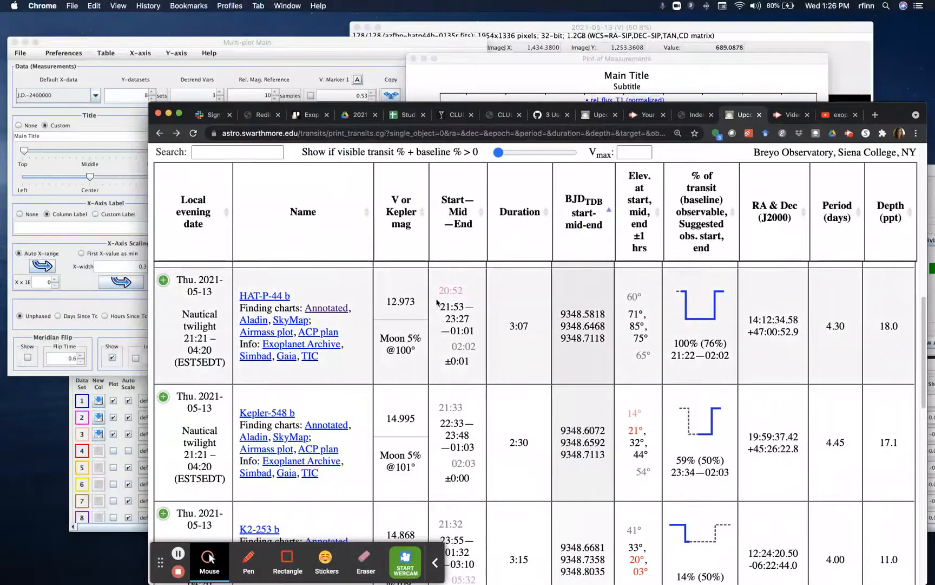
click(271, 333)
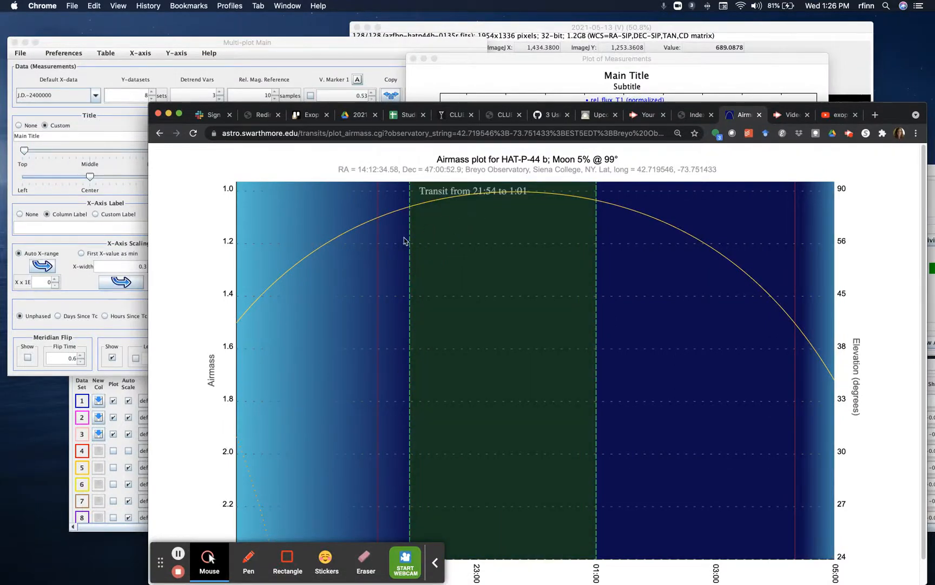
mouse_move(395, 221)
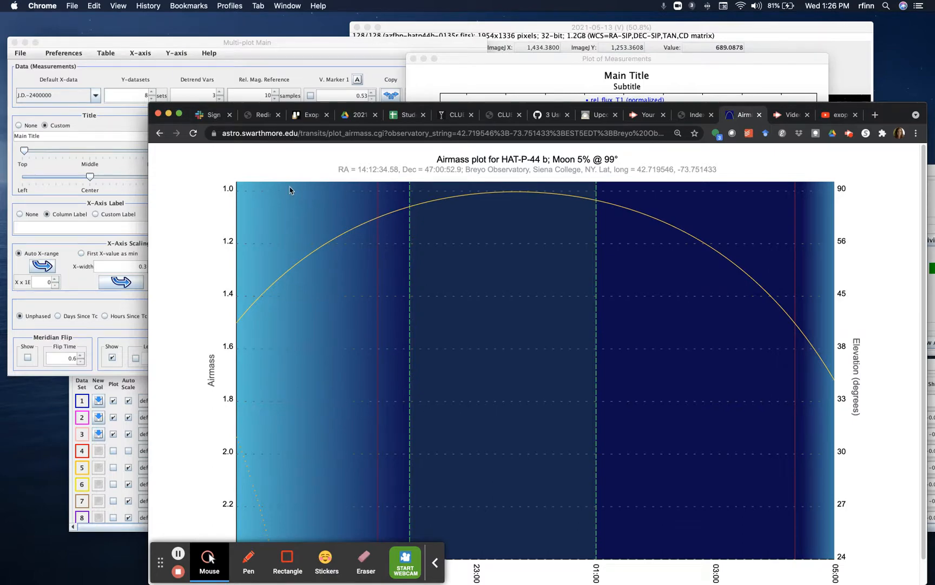
drag(300, 105, 0, 68)
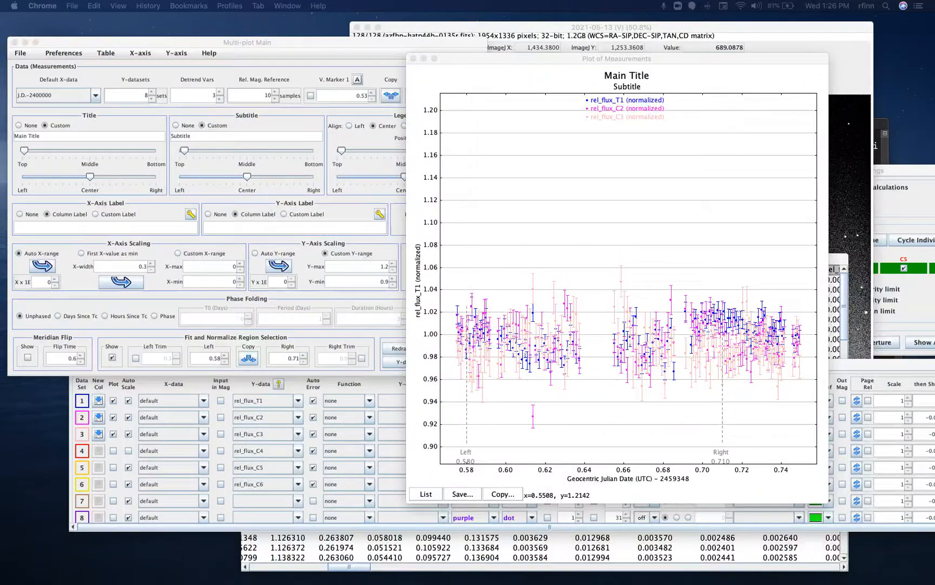
- Set the bin size to 2 for rel_flux_T1, rel_flux_C2 and rel_flux_C3, and review the binned plot
click(369, 399)
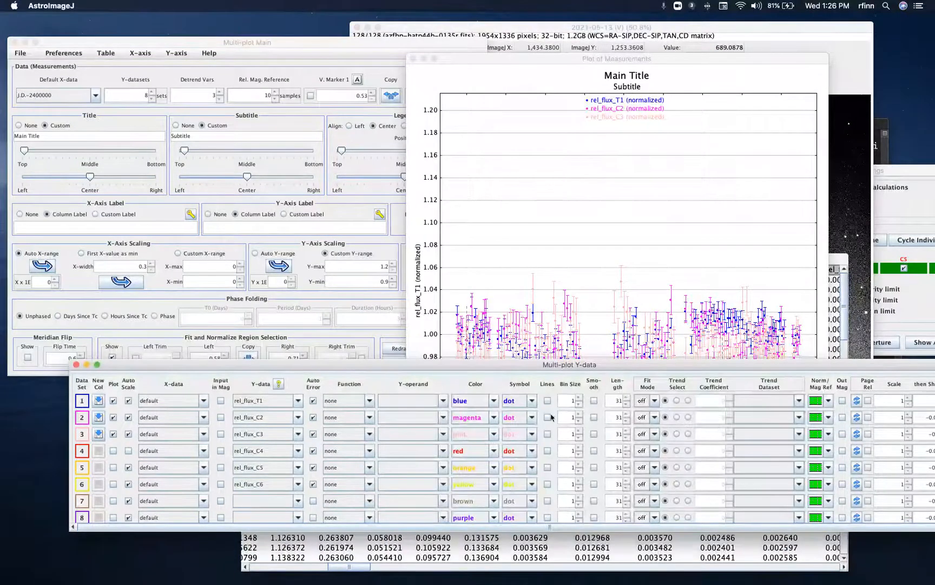
drag(571, 370, 492, 321)
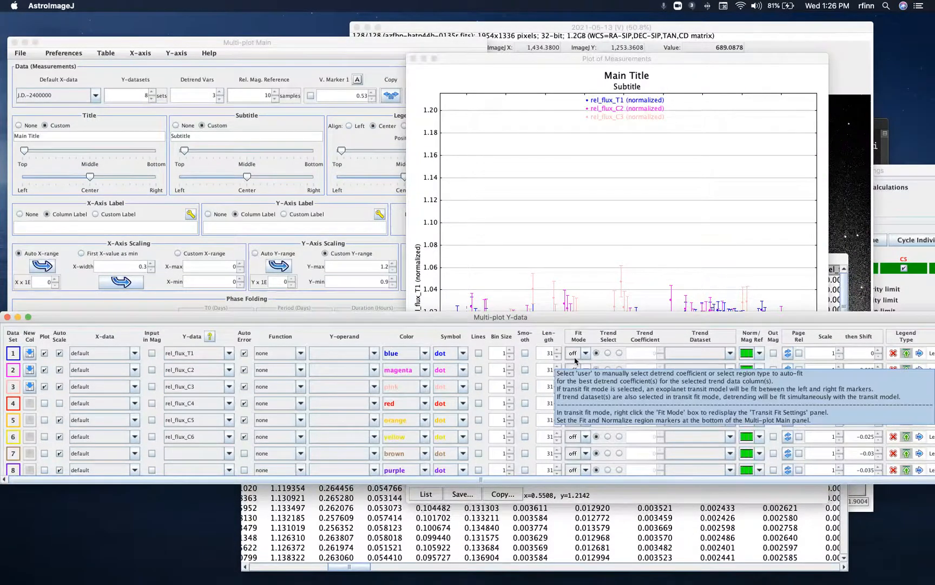
click(509, 350)
click(509, 367)
click(510, 384)
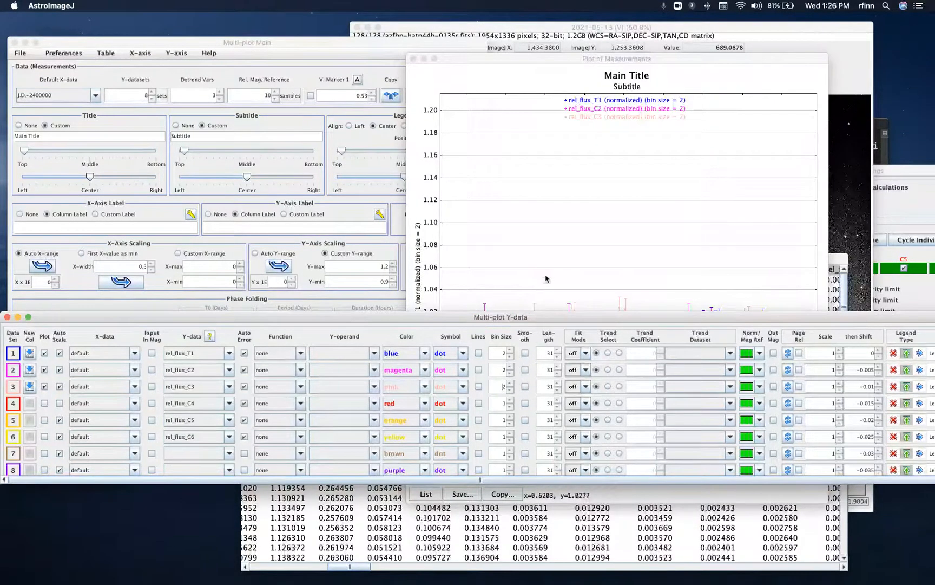
click(484, 62)
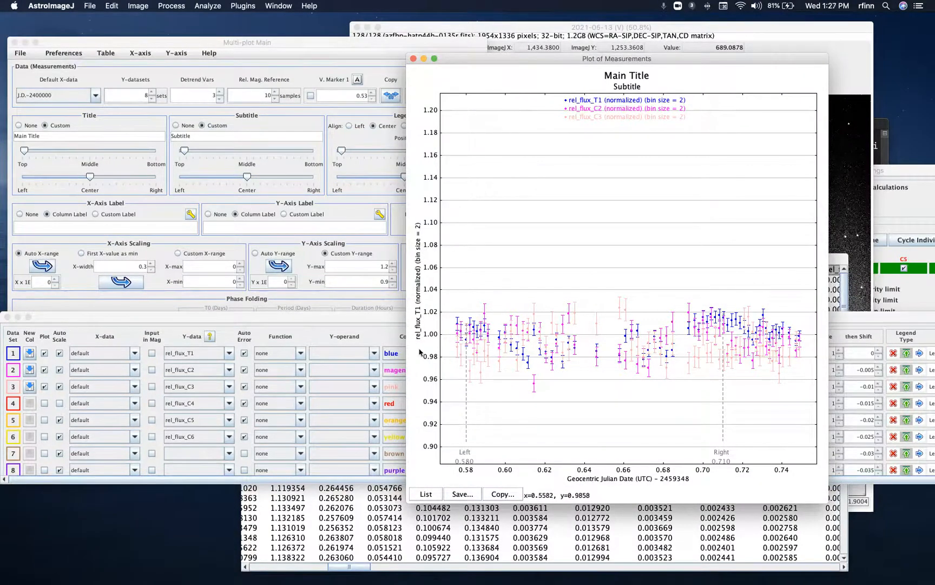
- Set rel_flux_T1's fit mode to the regions outside the left and right markers, with AIRMASS as its trend dataset
click(327, 319)
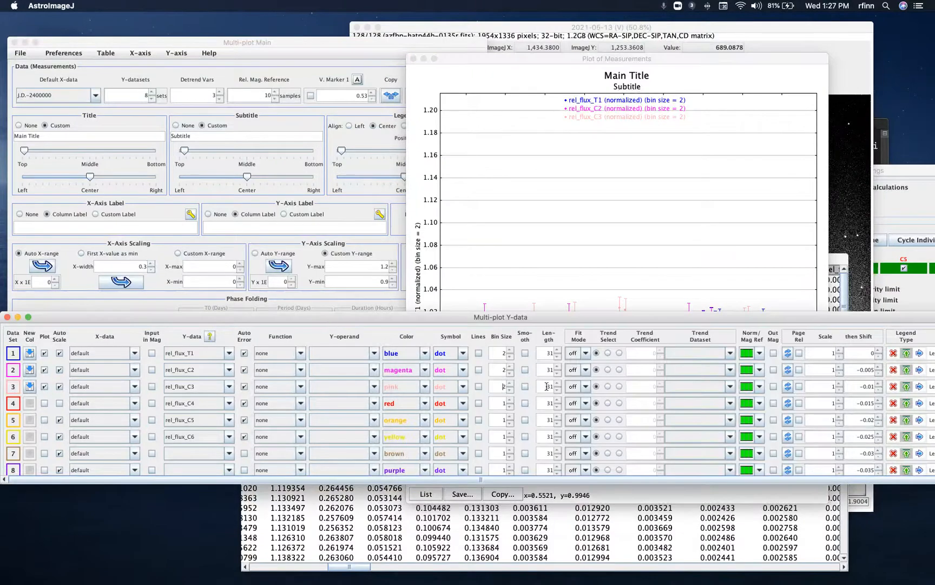
click(586, 353)
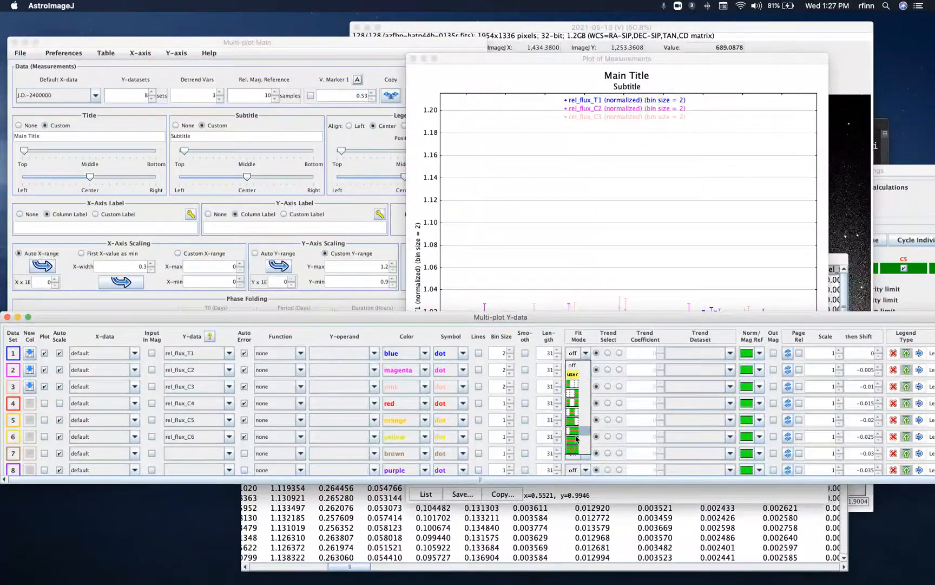
click(574, 404)
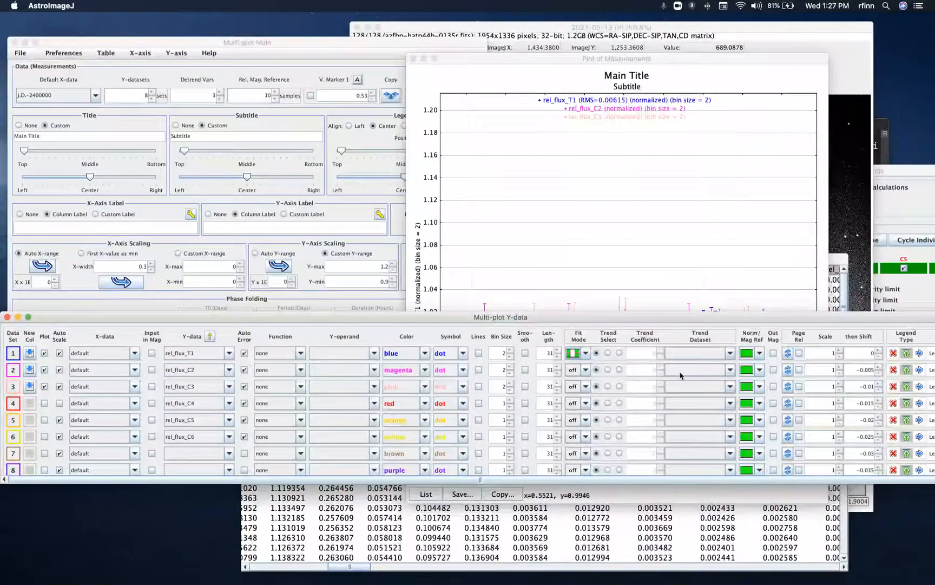
click(717, 354)
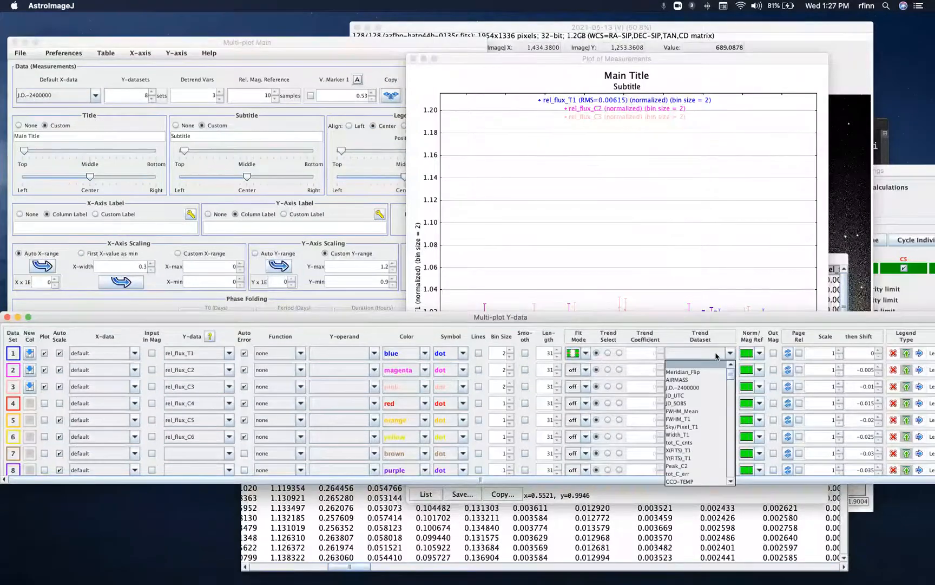
click(706, 380)
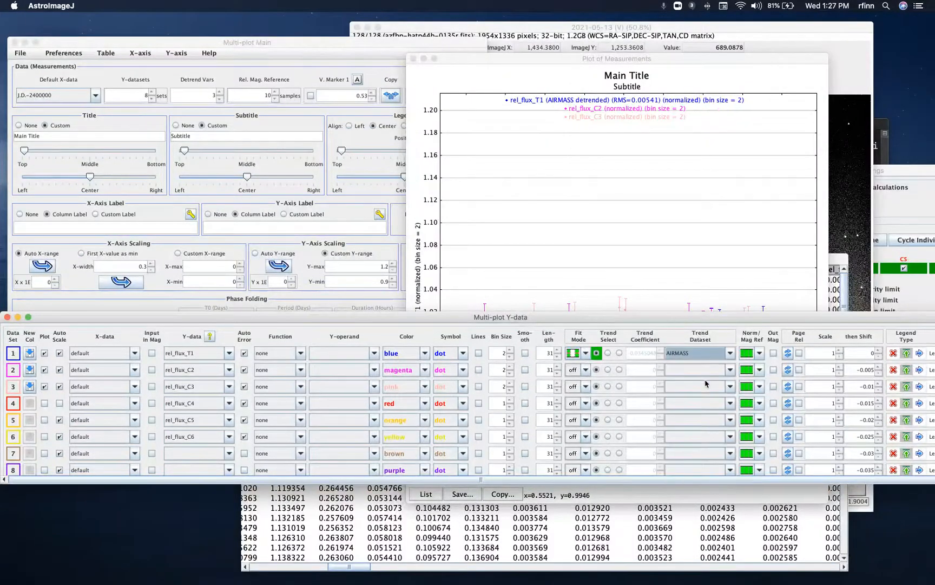
- Set rel_flux_C2 and rel_flux_C3 to the all-data fit mode, each with AIRMASS as the first trend dataset
click(586, 370)
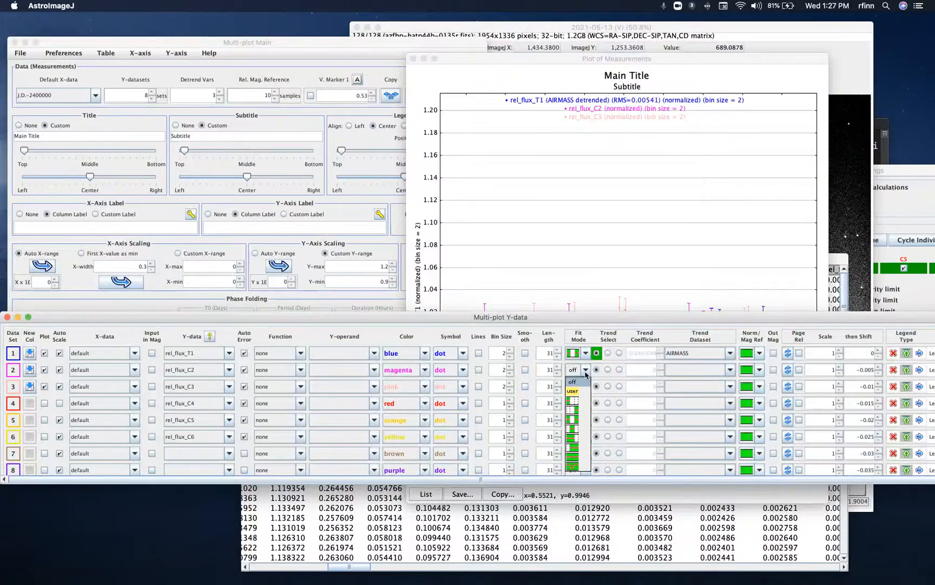
click(583, 456)
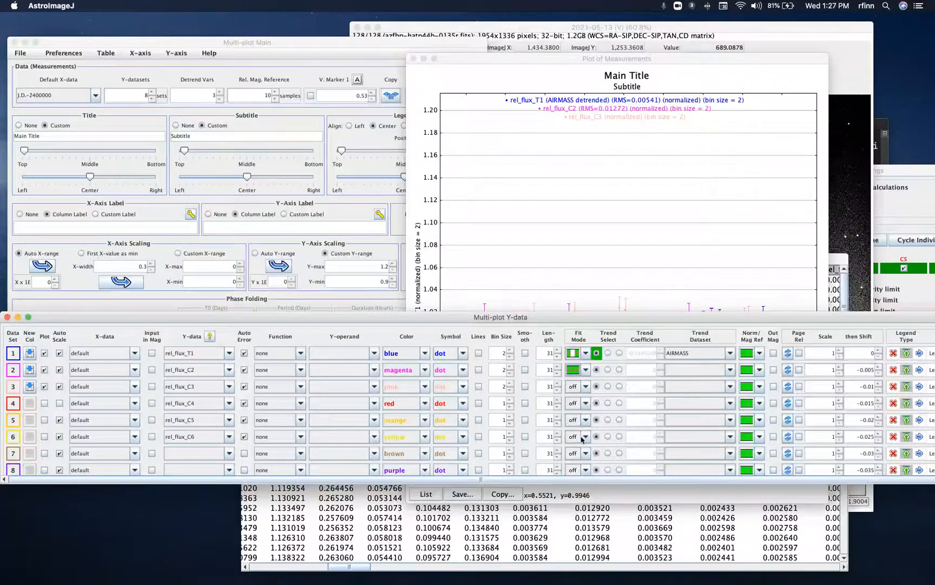
click(719, 370)
click(695, 391)
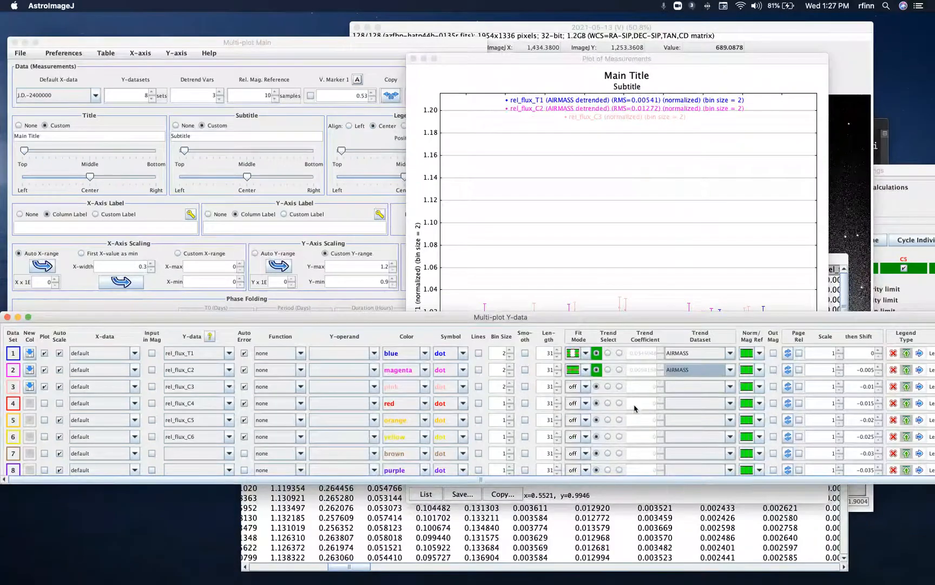
click(578, 389)
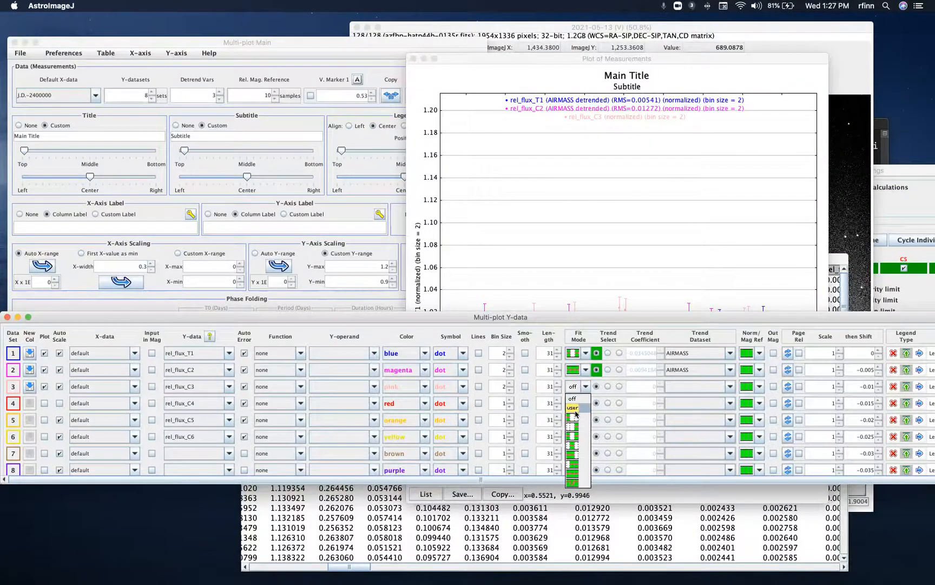
click(574, 472)
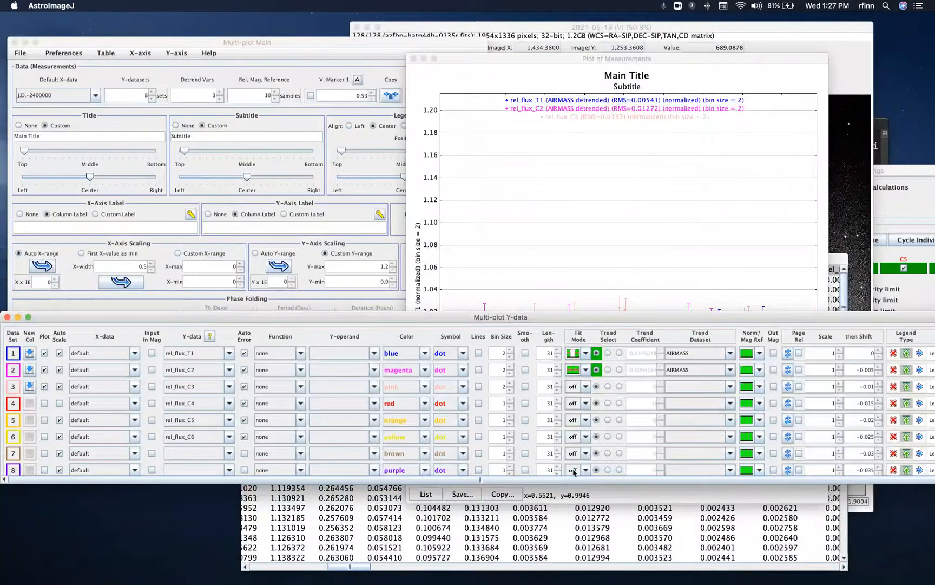
click(695, 386)
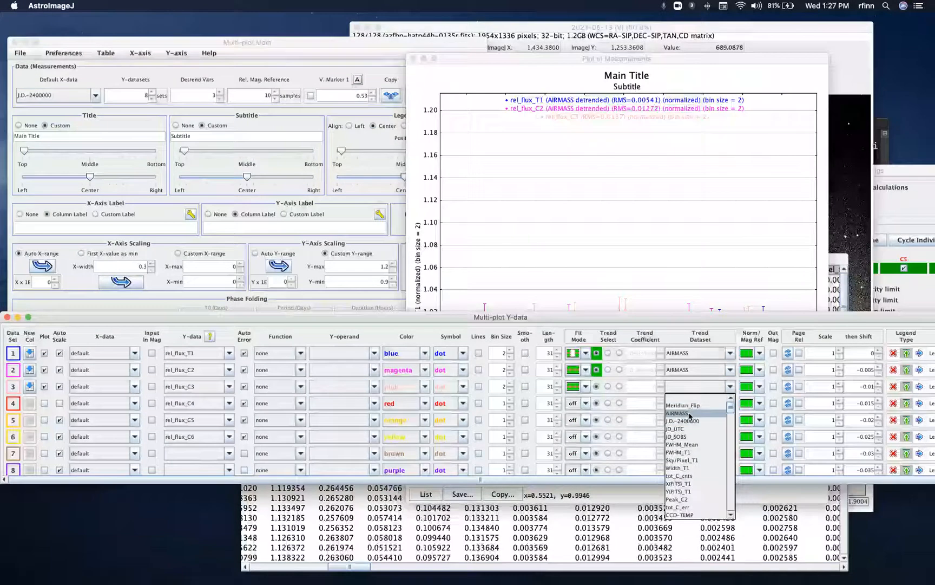
click(690, 415)
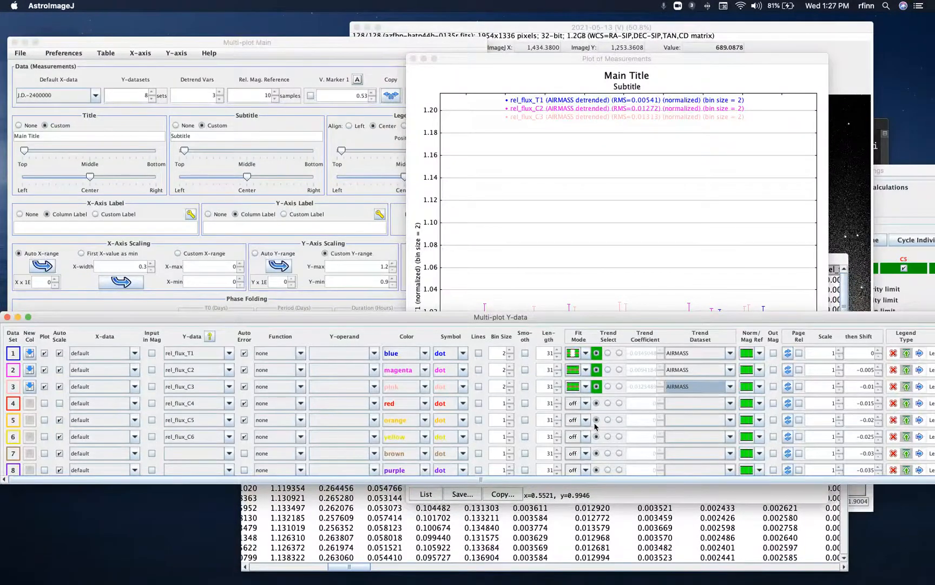
- Add JD_UTC as the second trend dataset for rel_flux_T1, rel_flux_C2 and rel_flux_C3
click(608, 353)
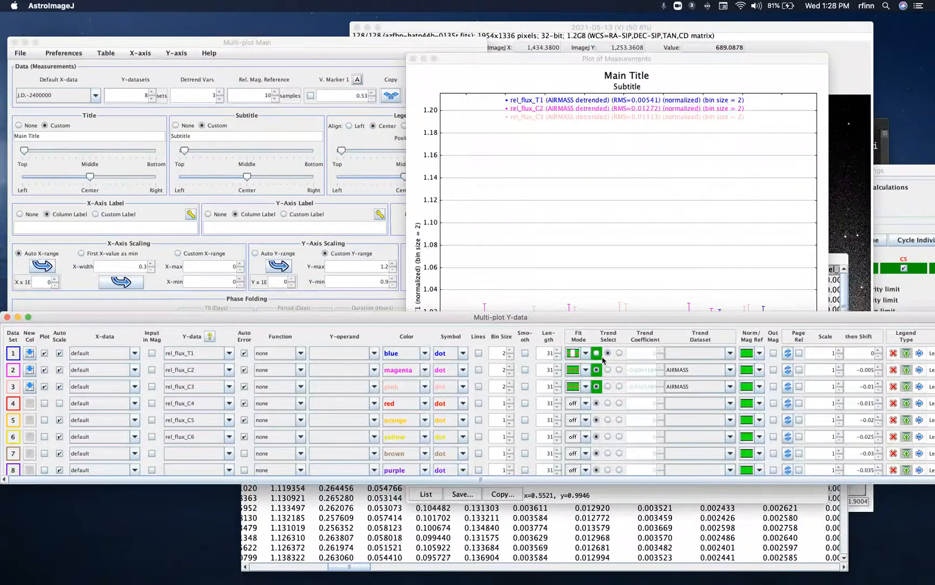
click(681, 359)
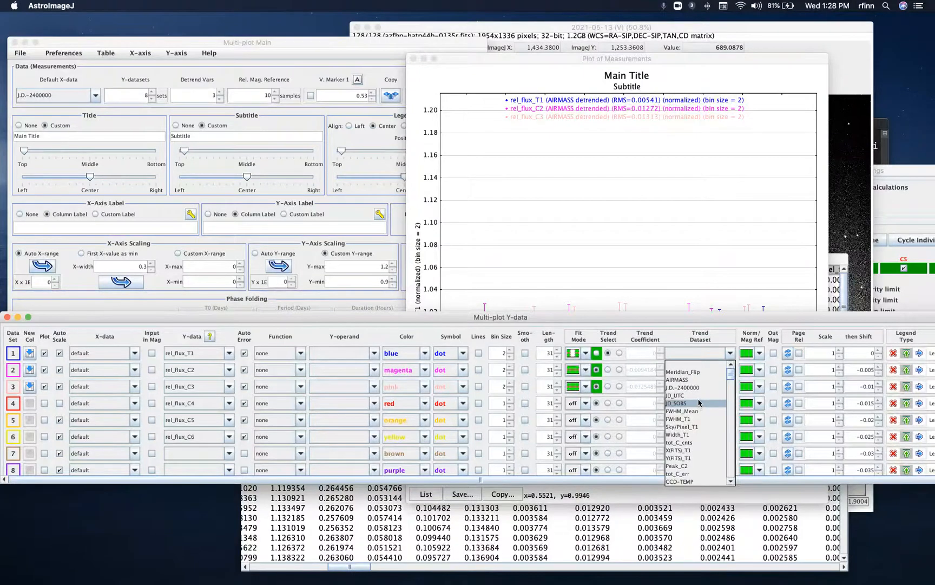
click(699, 396)
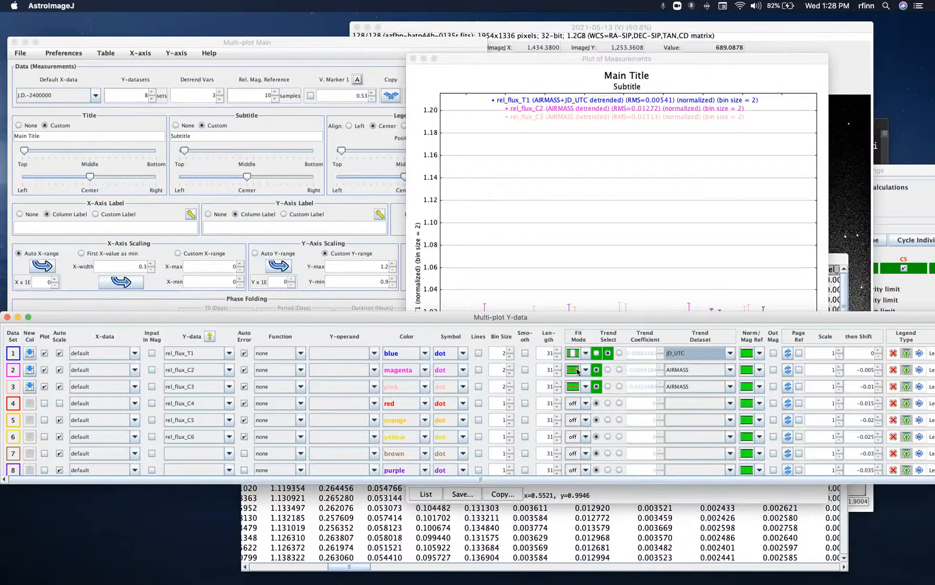
click(607, 370)
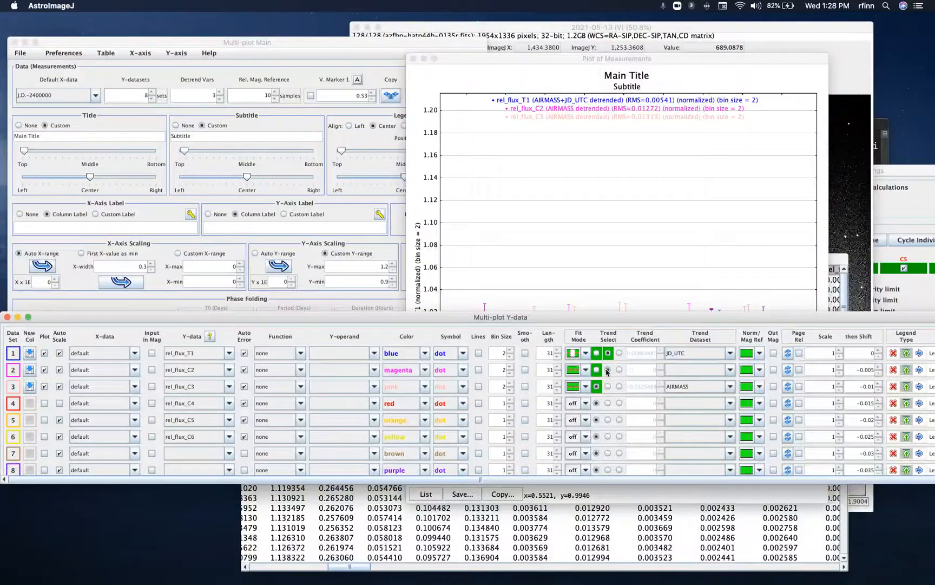
click(665, 370)
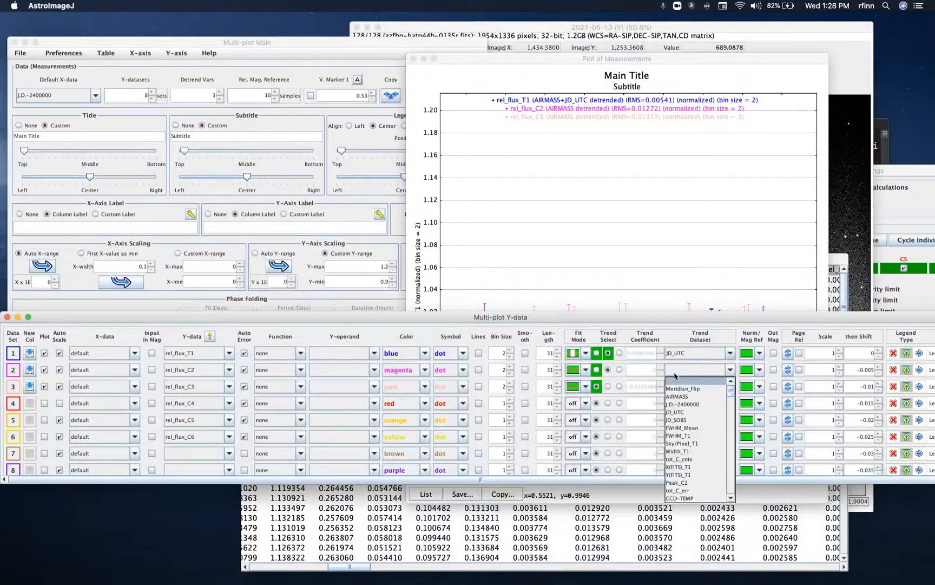
click(685, 411)
click(607, 386)
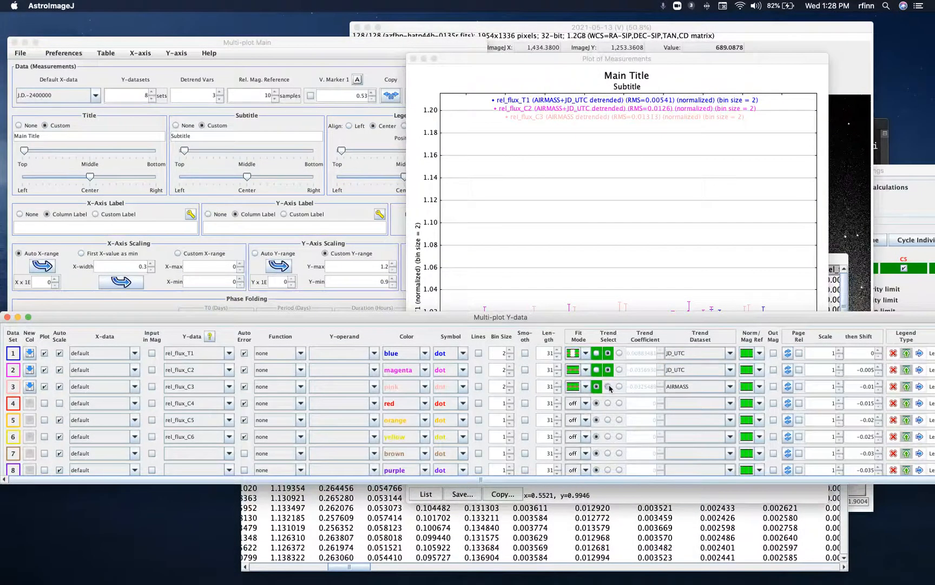
click(684, 392)
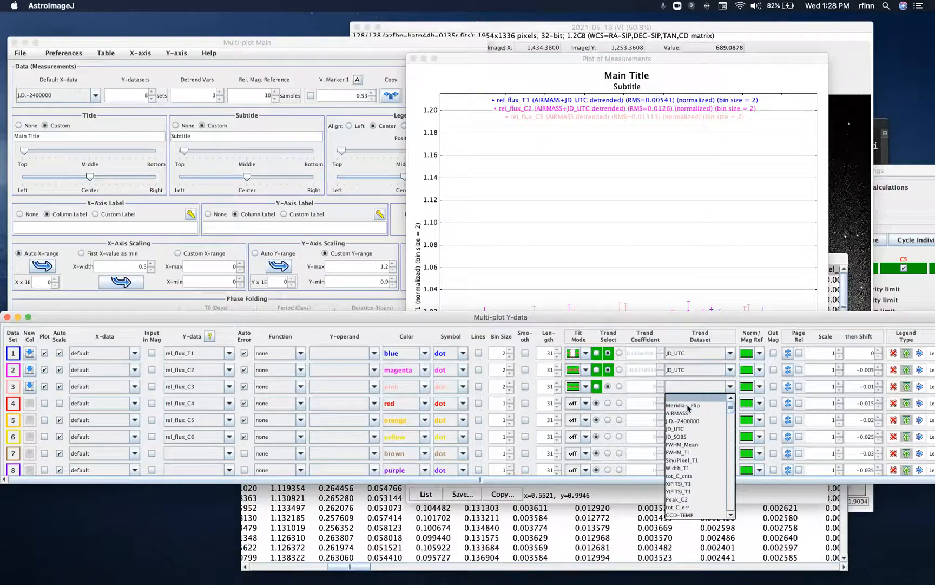
click(688, 431)
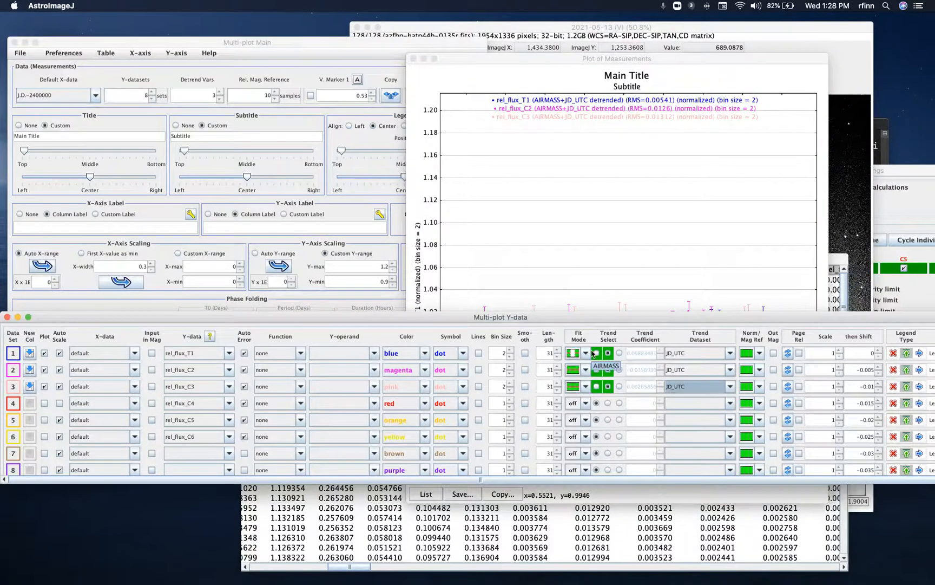
- Switch rel_flux_T1 to the transit fit mode and review the fitted model over the plot's full time range
click(619, 354)
click(585, 353)
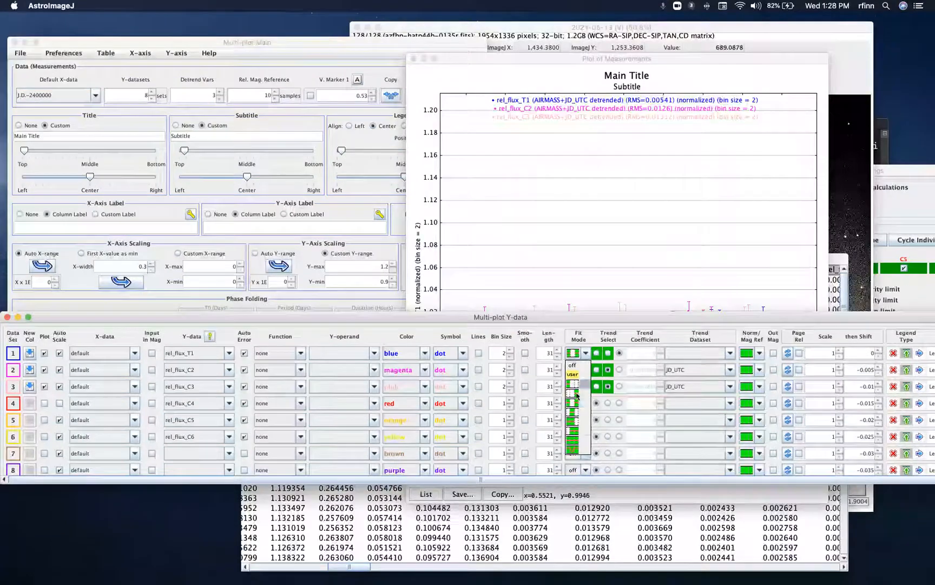
click(574, 449)
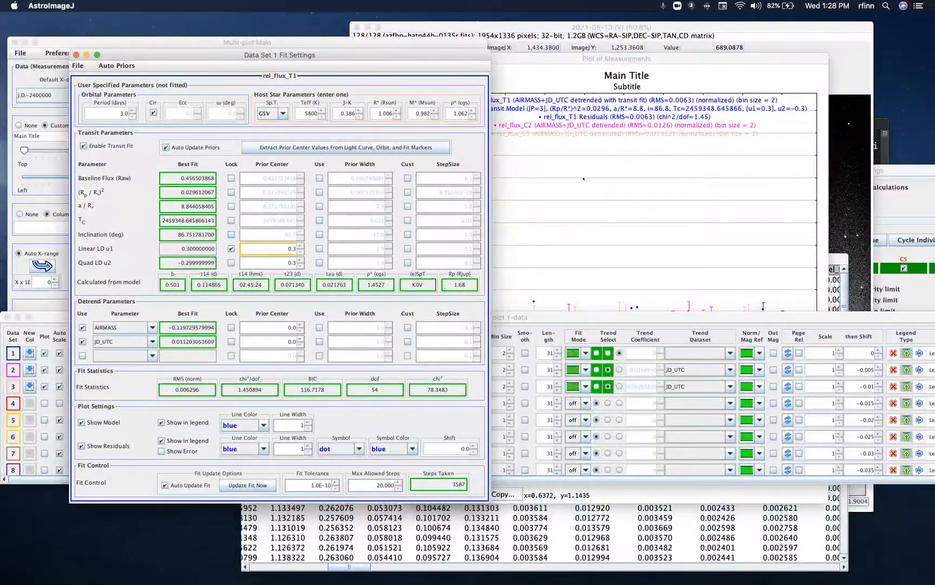
click(610, 191)
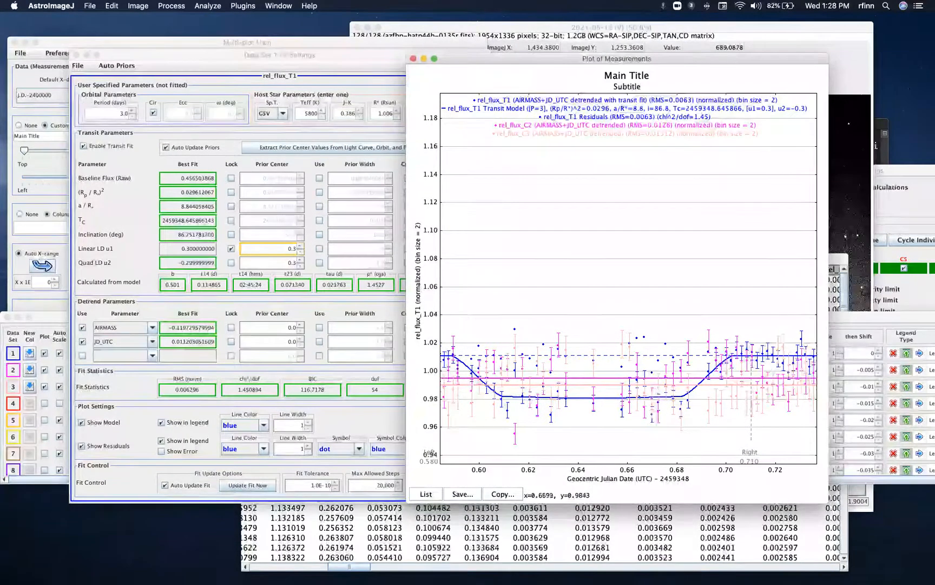
scroll(551, 387, down, 5)
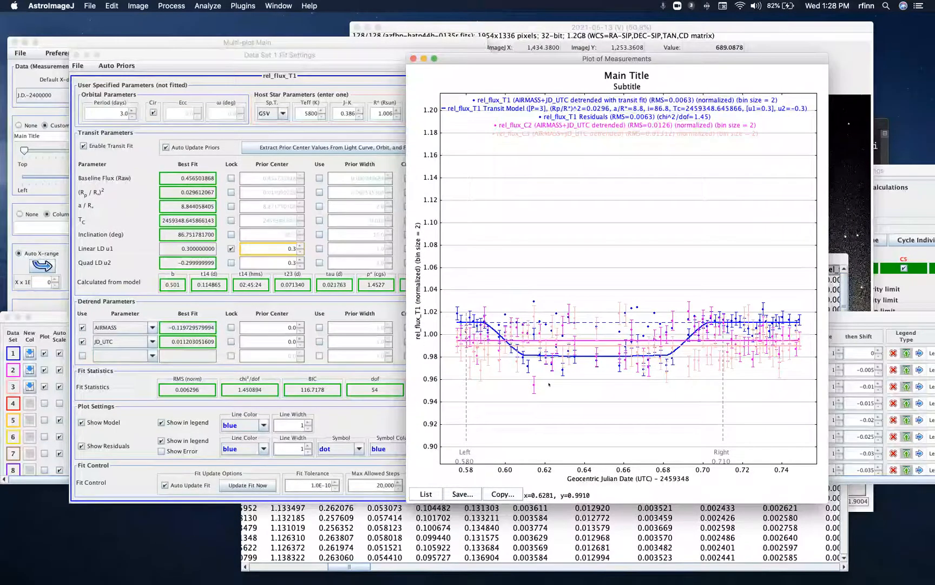
scroll(549, 384, down, 1)
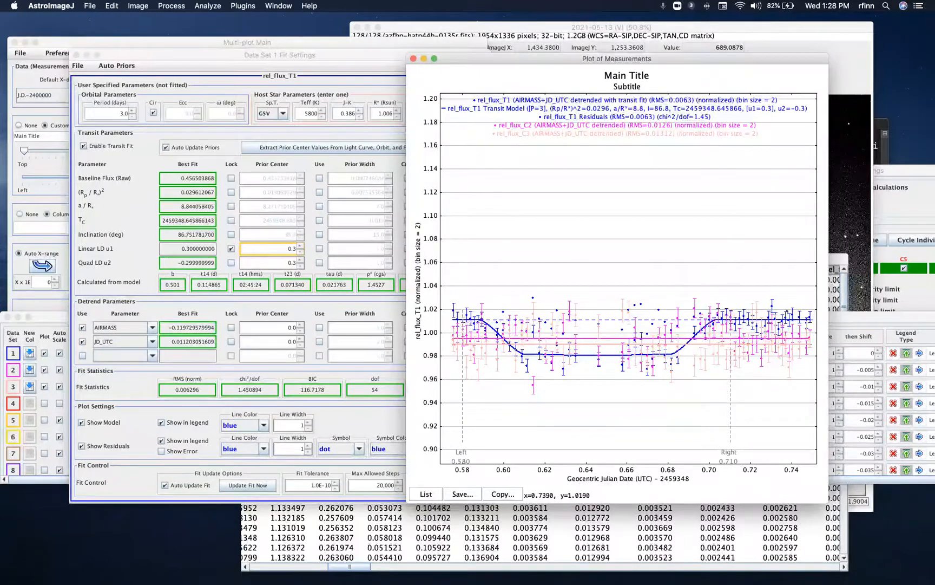
- Plot rel_flux_C4 to compare it with the transit model, and remove it from the plot again
click(854, 322)
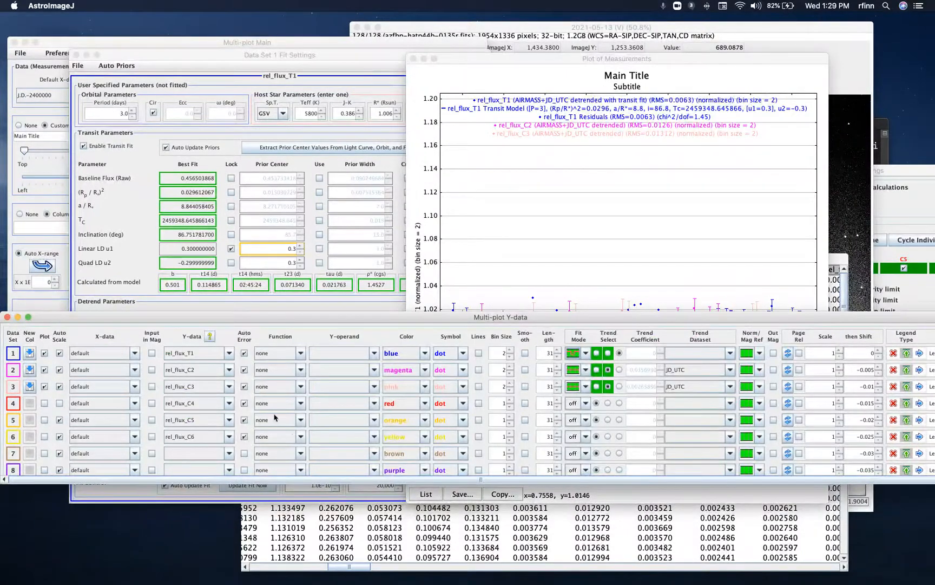
click(44, 402)
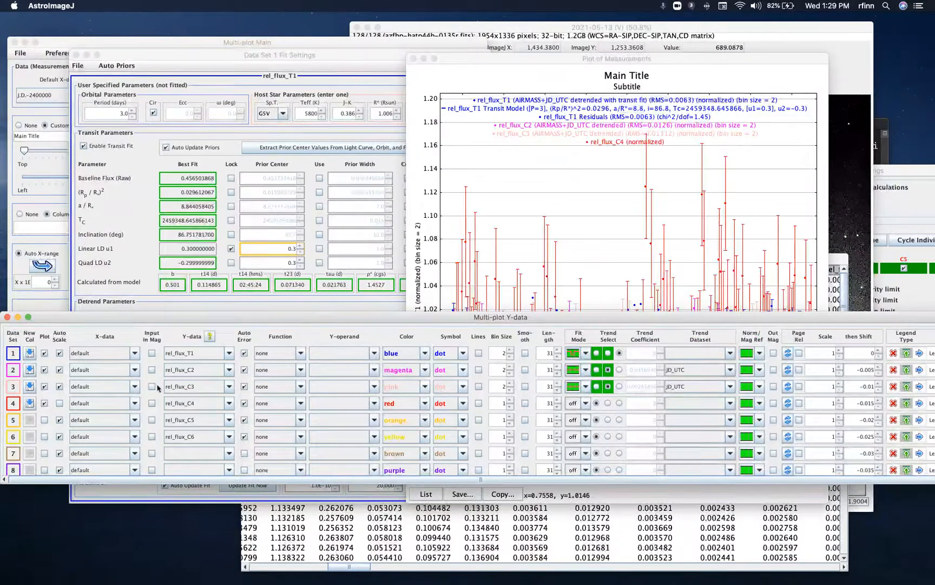
click(515, 65)
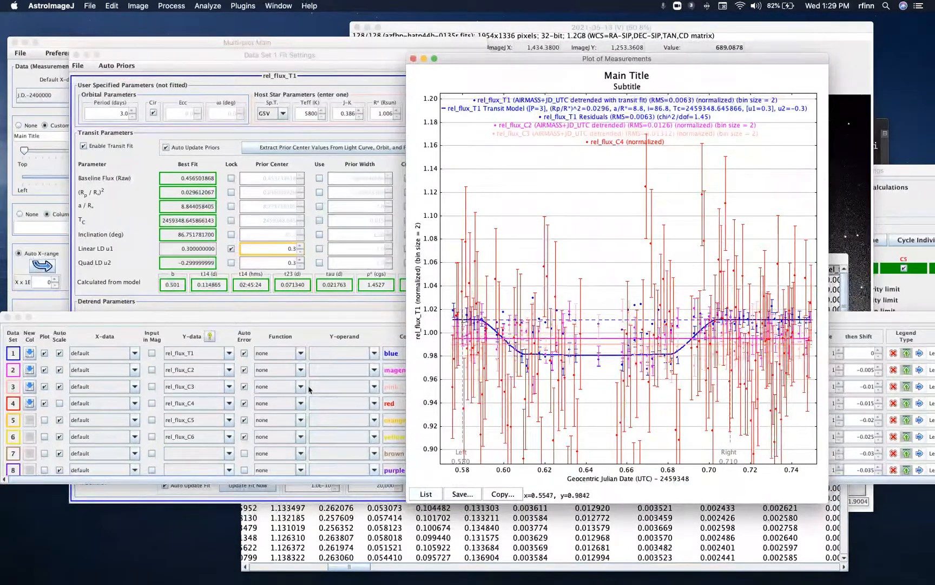
click(43, 403)
- Plot rel_flux_C5 and rel_flux_C6 for comparison with the transit model, and keep only rel_flux_C6 of the two
click(44, 421)
click(483, 66)
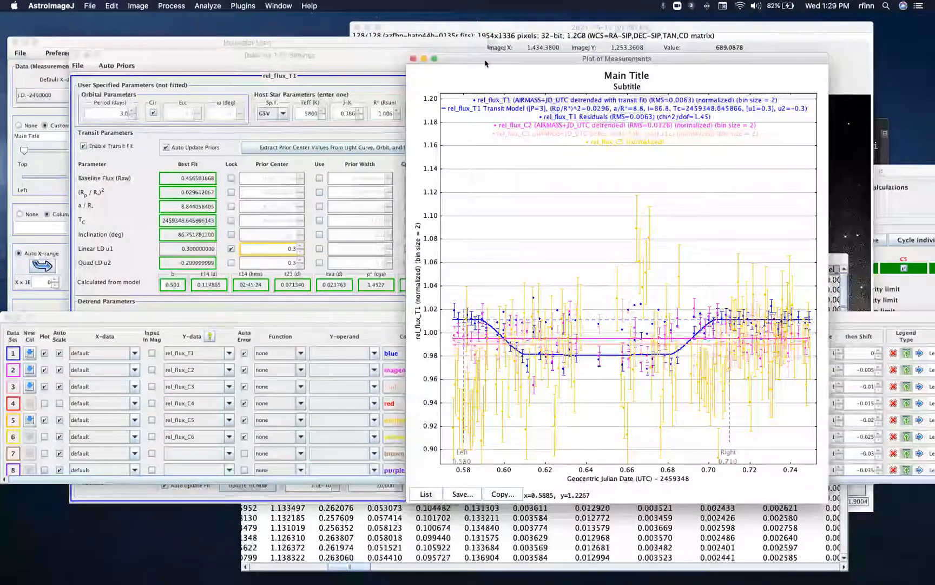
drag(482, 66, 433, 43)
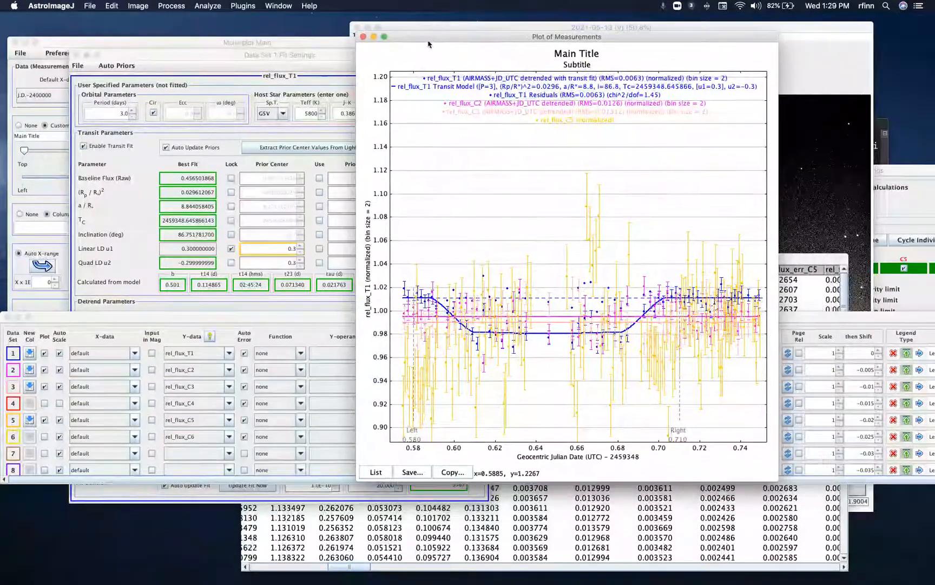
click(45, 437)
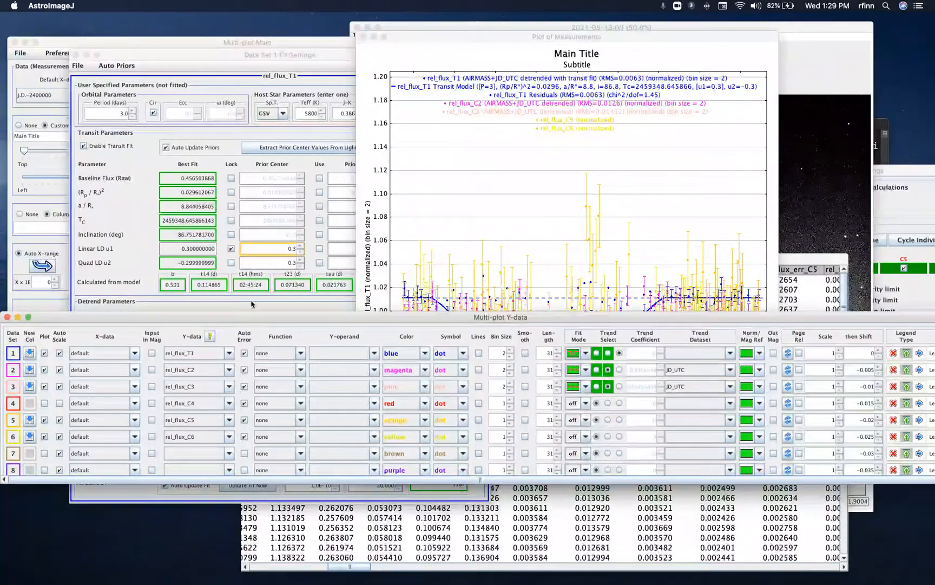
click(477, 42)
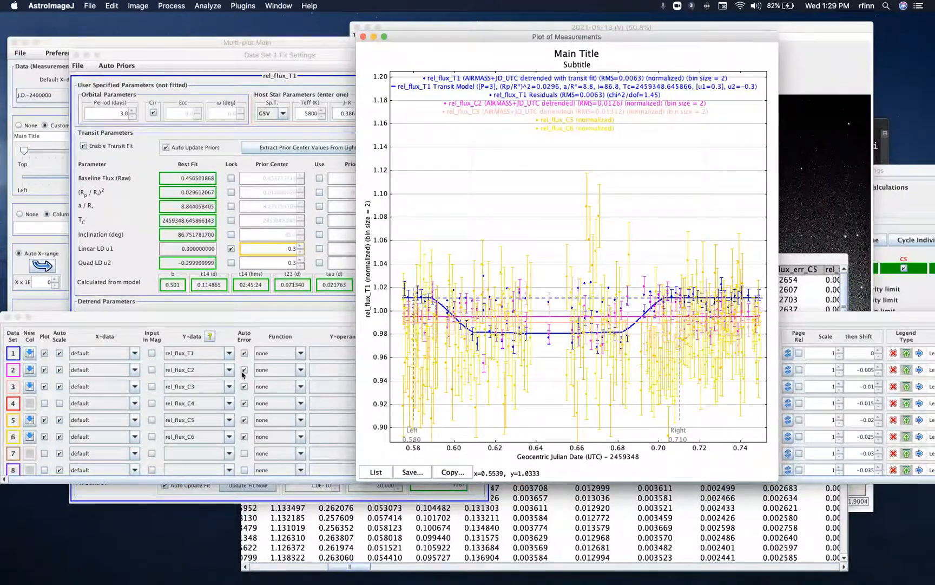
click(44, 420)
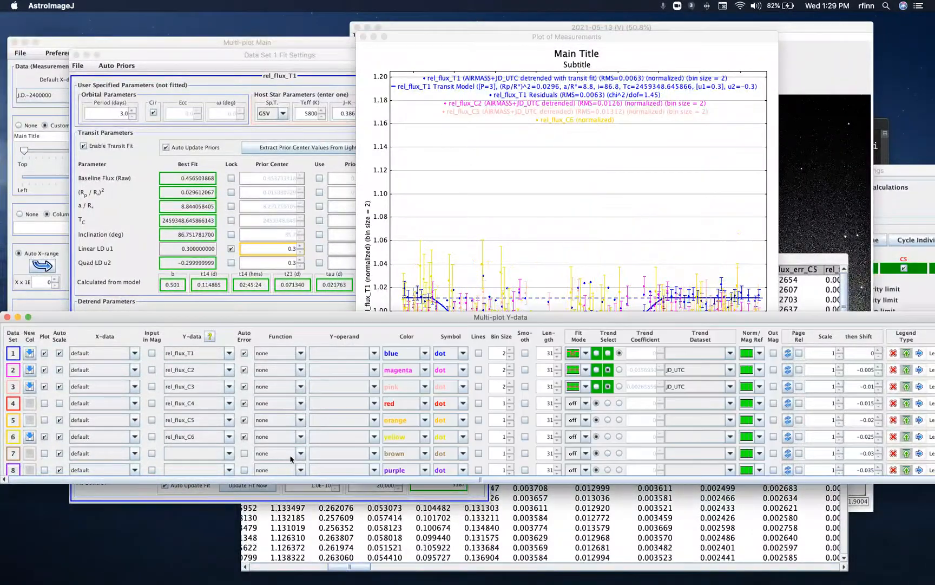
- Set rel_flux_C6 to the all-data fit mode and detrend it with AIRMASS and JD_UTC
click(586, 437)
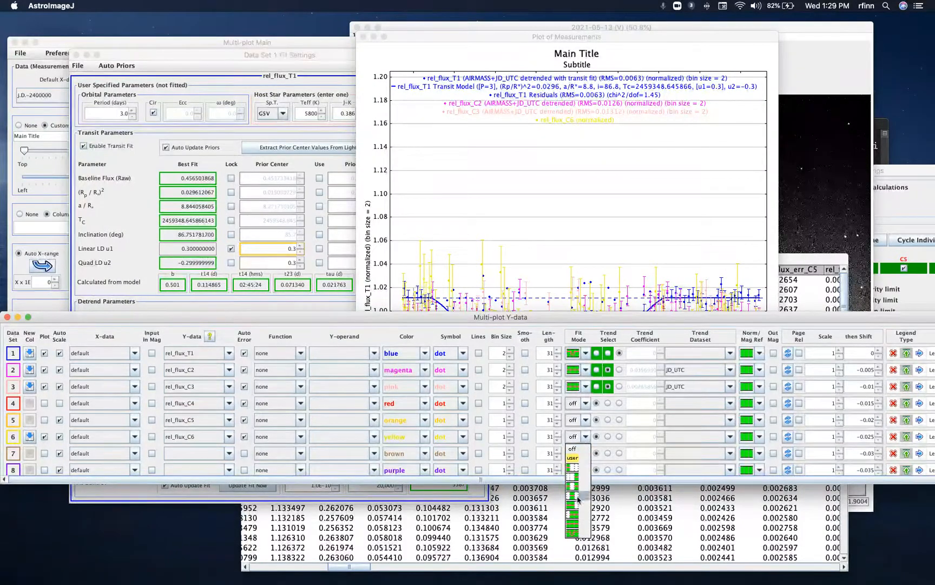
click(576, 529)
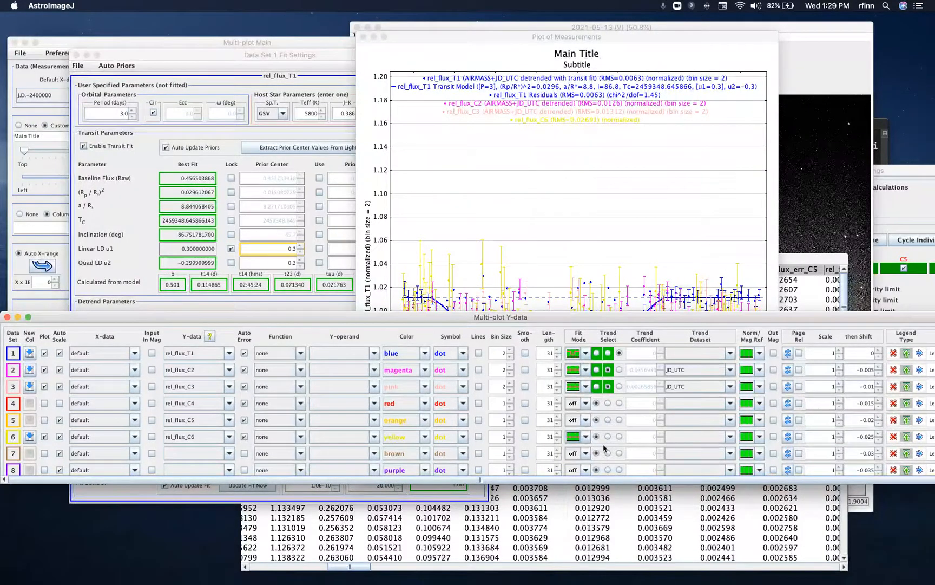
click(689, 438)
click(691, 448)
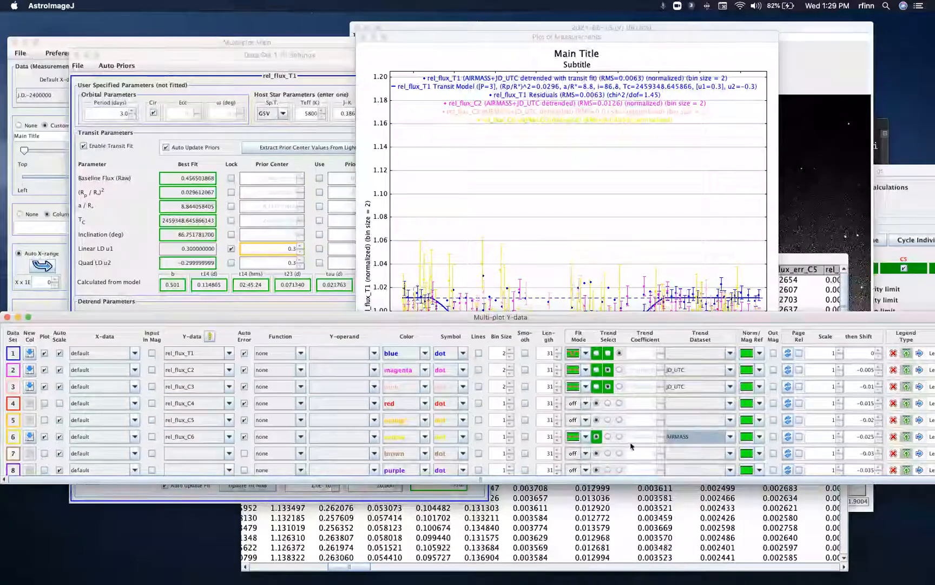
click(608, 437)
click(703, 441)
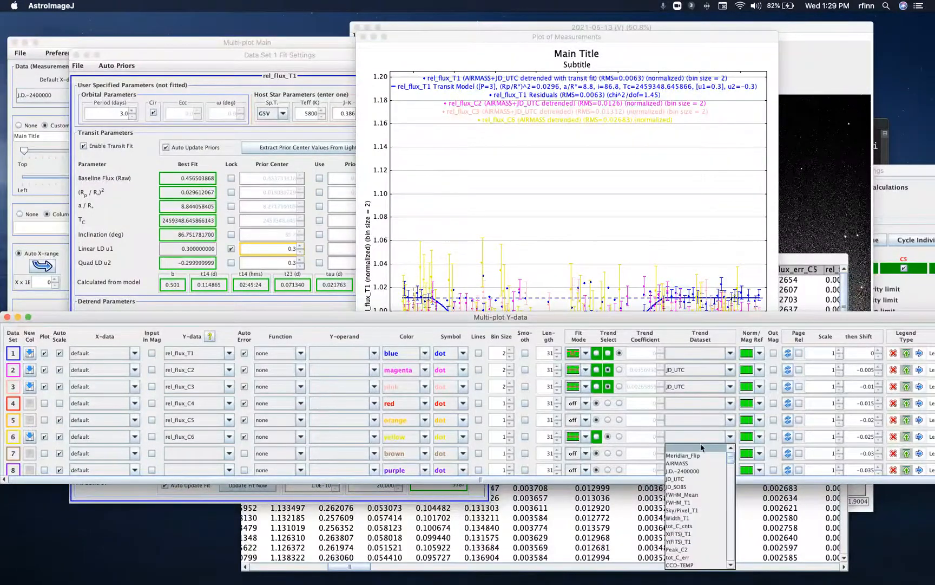
click(677, 479)
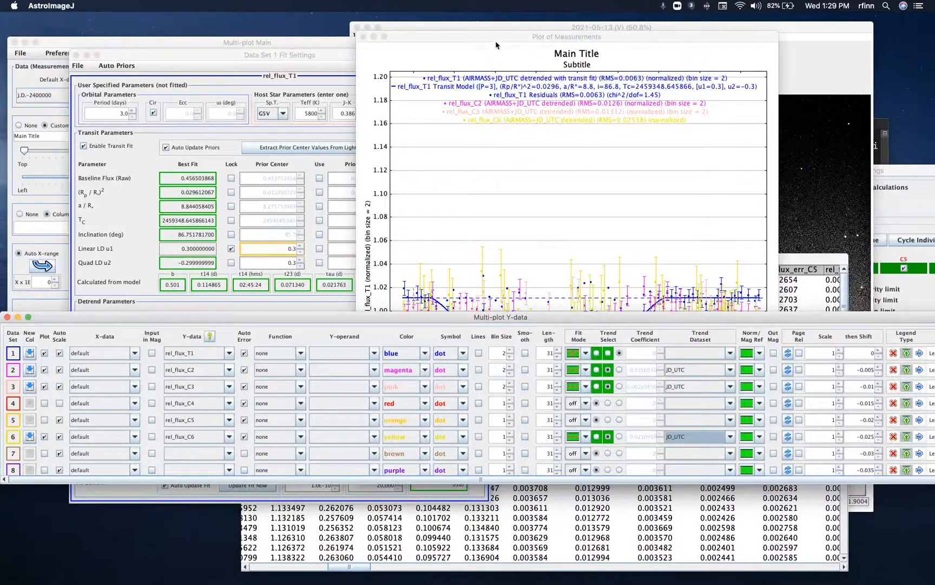
- Bring the rel_flux_T1 fit settings to the front and shift the window to uncover more of the measurement plot
click(192, 70)
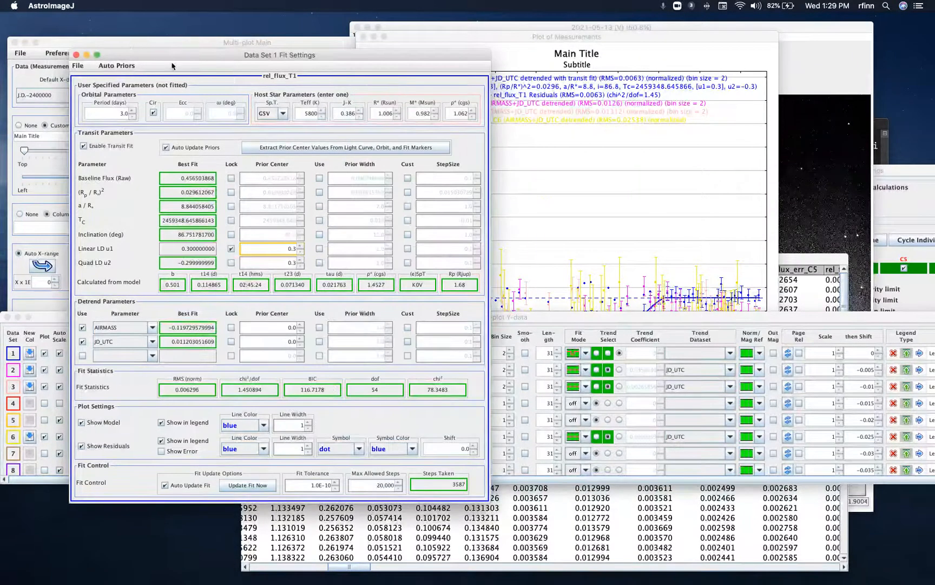
drag(180, 60, 130, 33)
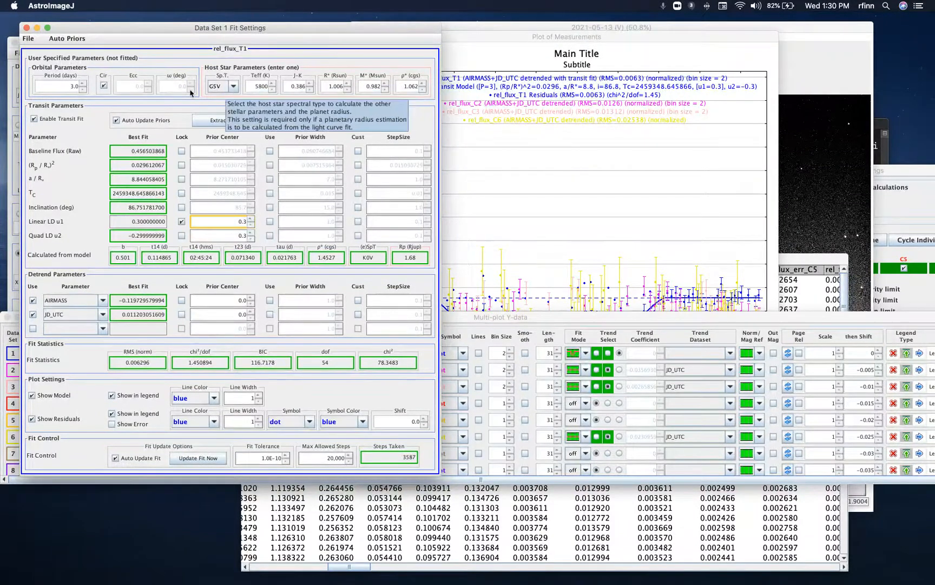
drag(1, 108, 206, 66)
- Switch to Chrome and open the Exoplanet Archive page for HAT-P-44 b from its entry in the transit listing
click(110, 94)
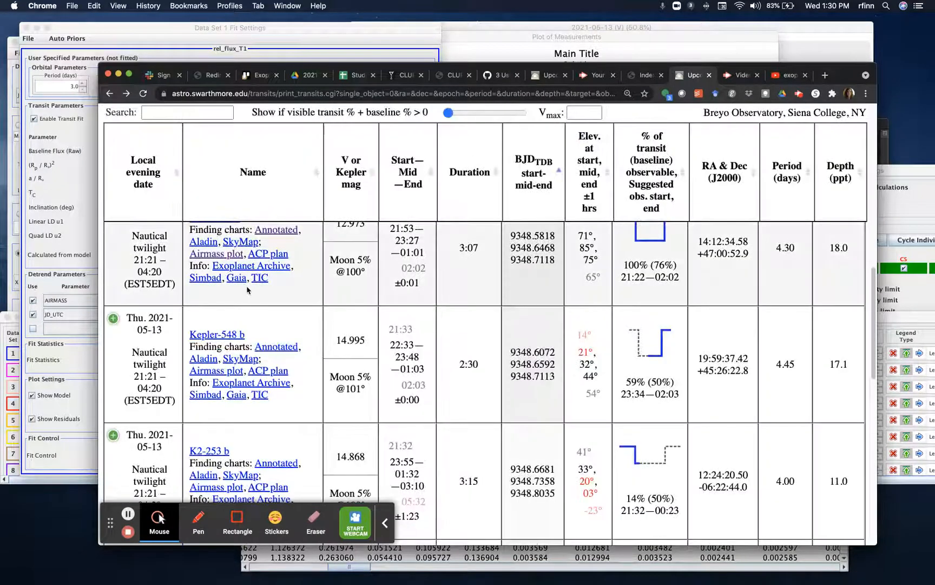
scroll(372, 280, up, 4)
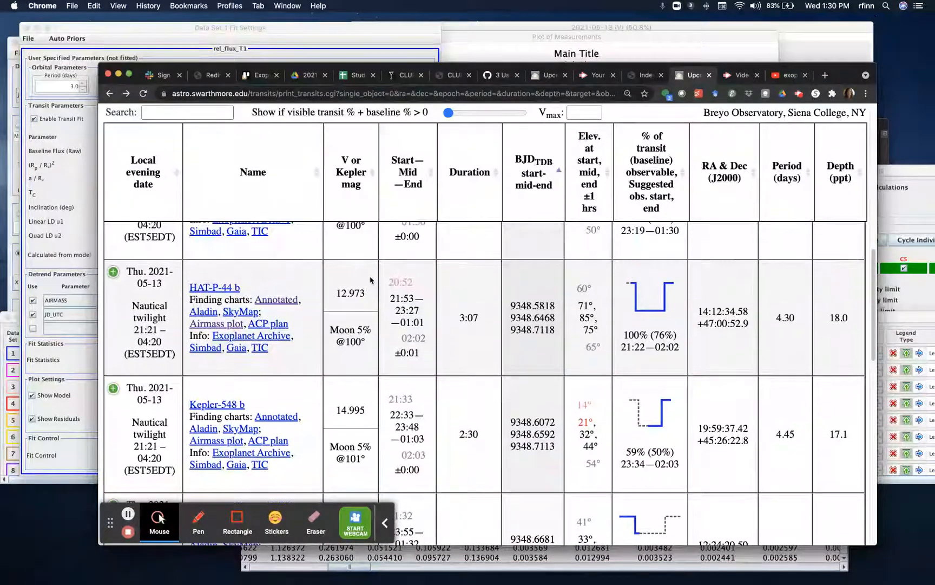
click(223, 325)
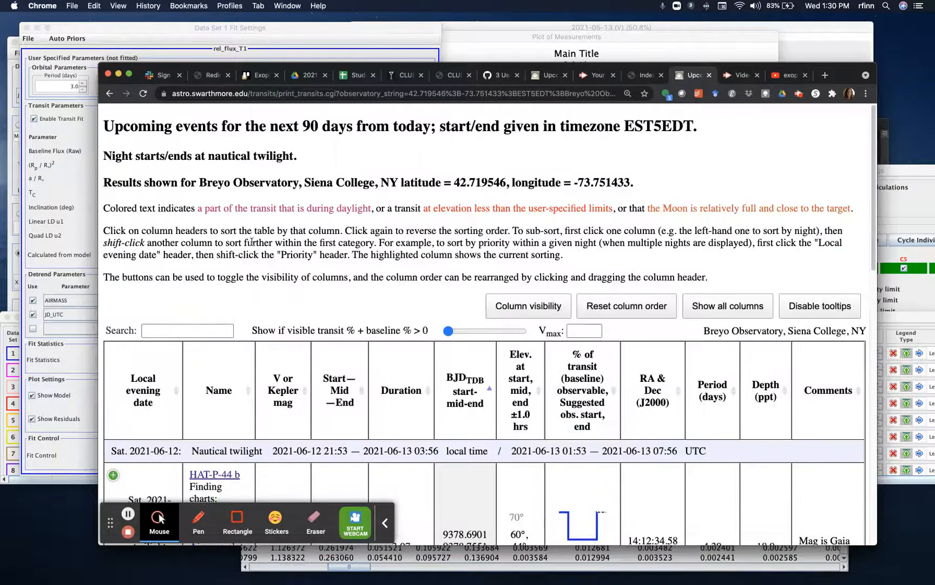
scroll(263, 224, down, 5)
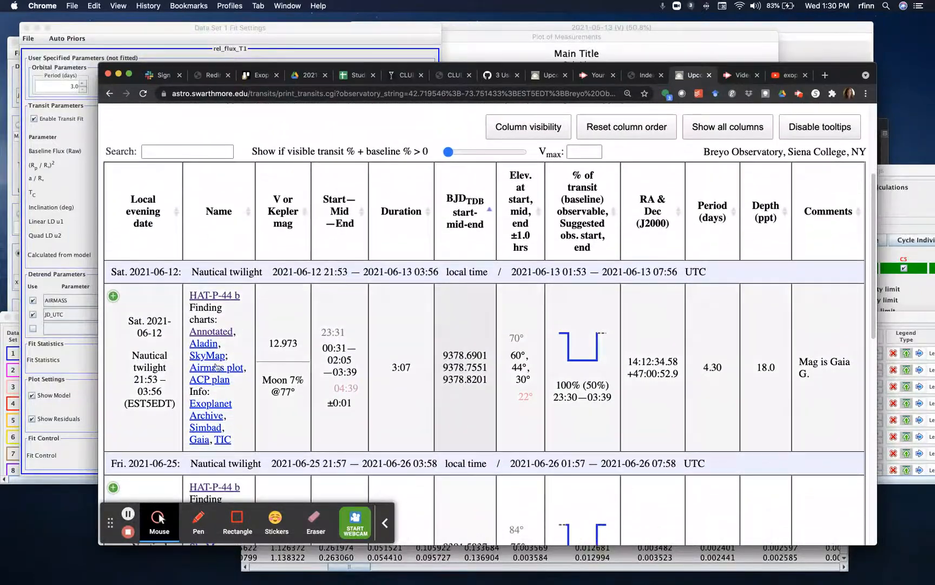
click(205, 416)
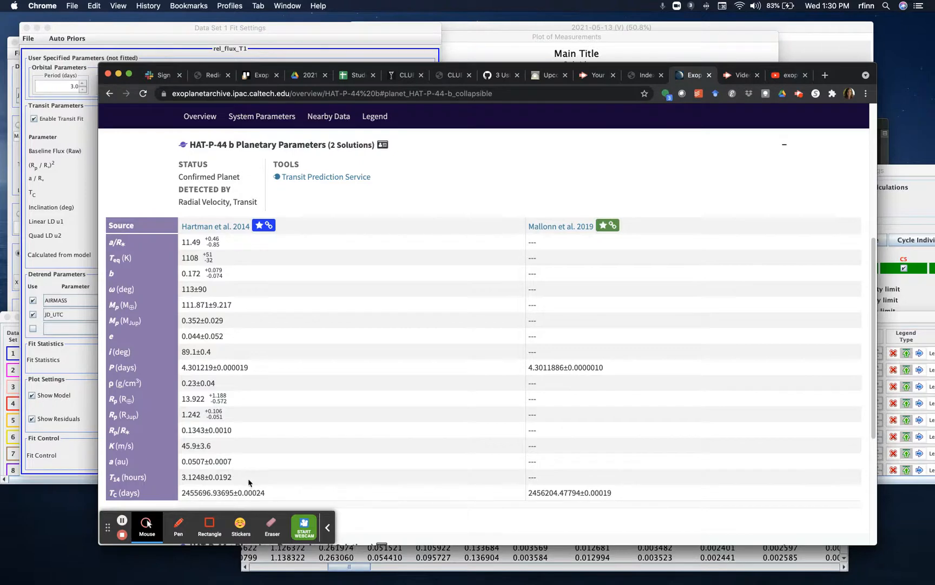
- Read through the published planetary parameters of HAT-P-44 b in the Exoplanet Archive
scroll(261, 330, down, 5)
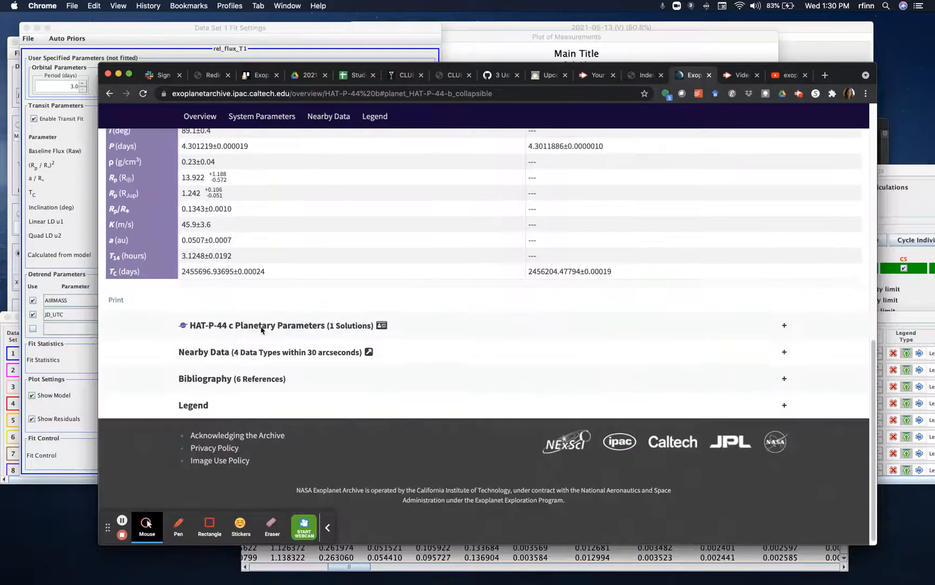
scroll(261, 330, up, 3)
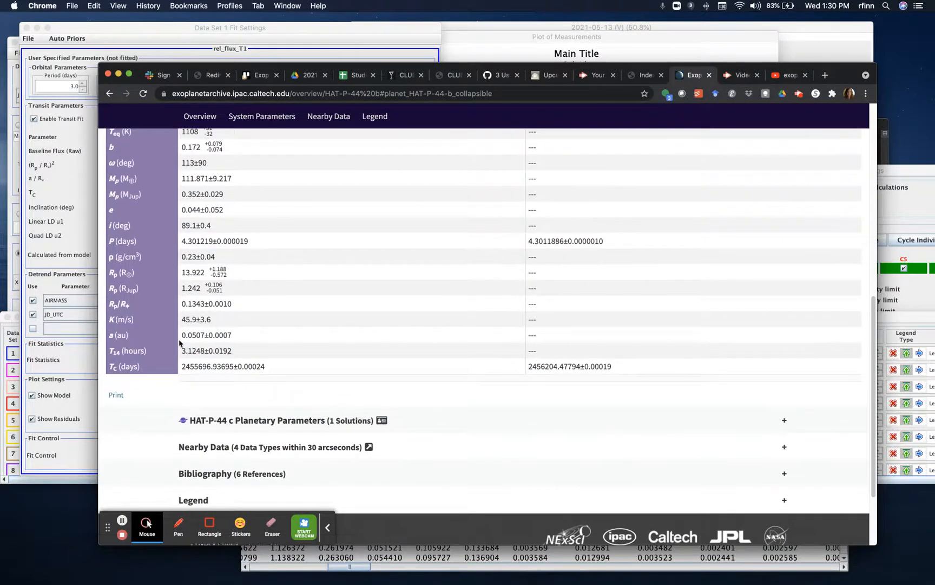
scroll(179, 343, up, 2)
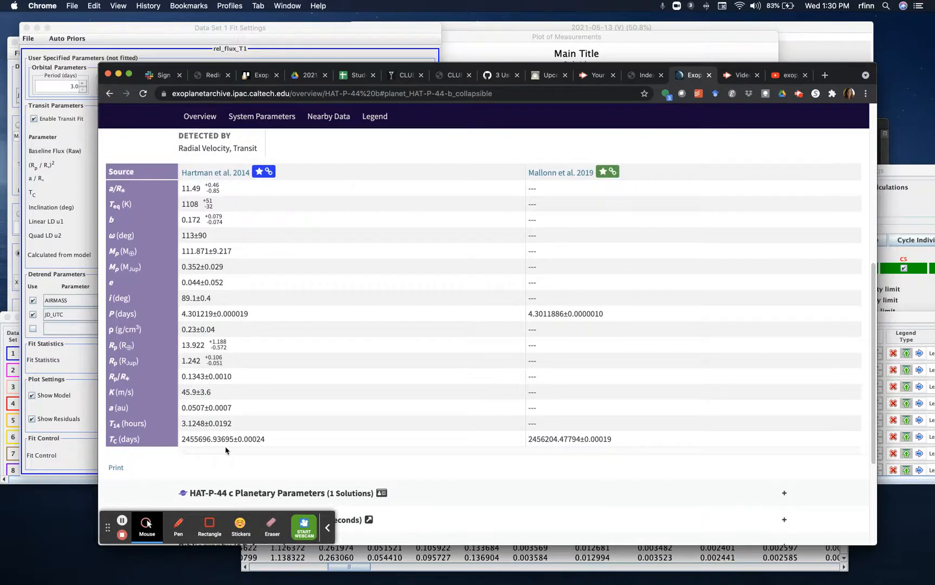
scroll(172, 307, up, 5)
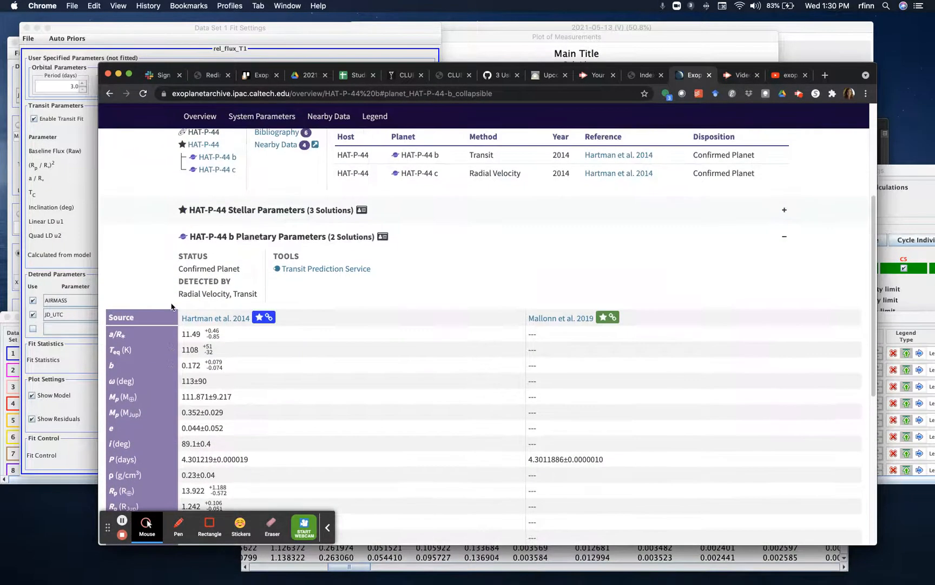
scroll(172, 307, up, 3)
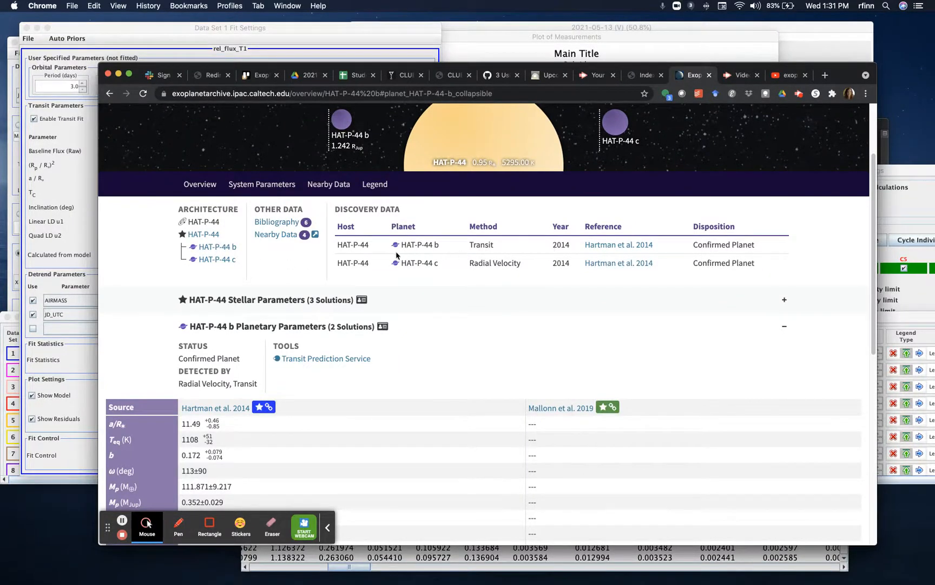
- Open the HAT-P-44 stellar parameters and review the published temperature, mass and radius solutions
click(208, 237)
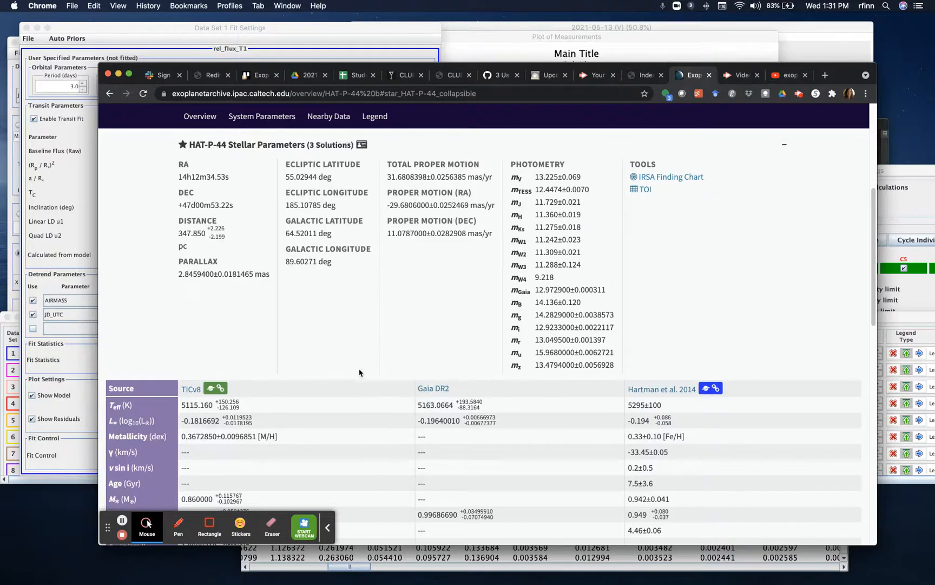
scroll(321, 359, down, 1)
scroll(322, 358, down, 1)
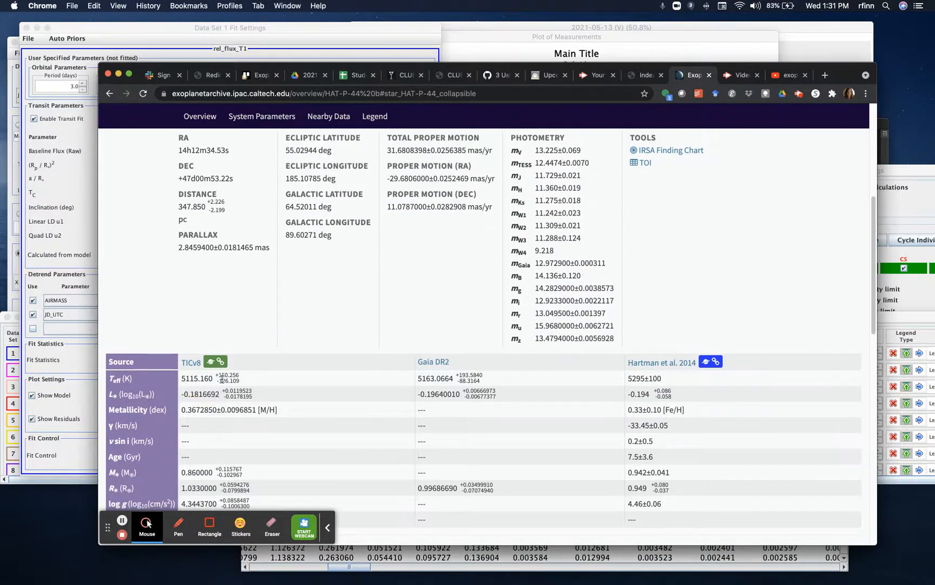
scroll(207, 407, down, 4)
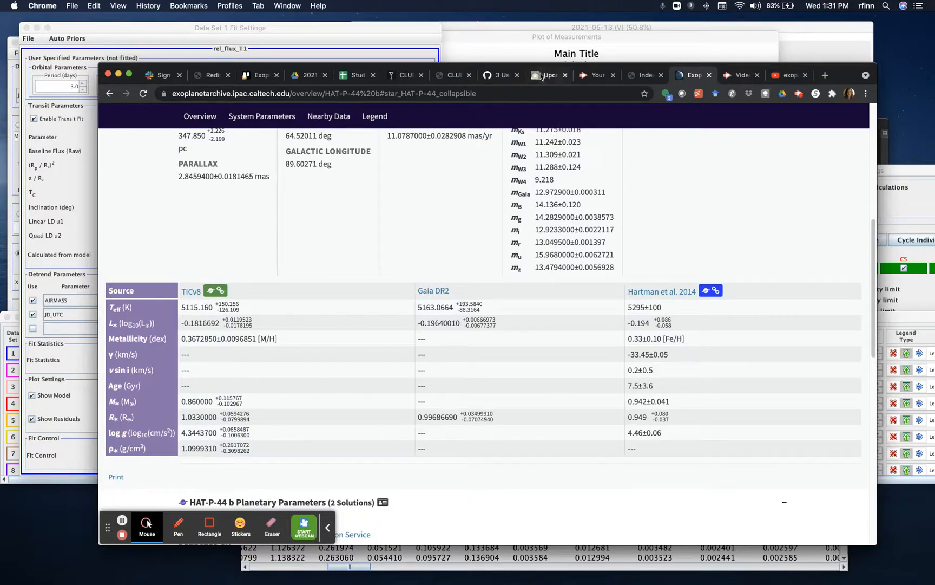
- Return to AstroImageJ and try host star spectral type G0V in the rel_flux_T1 fit settings, settling on G5V
drag(553, 66, 0, 134)
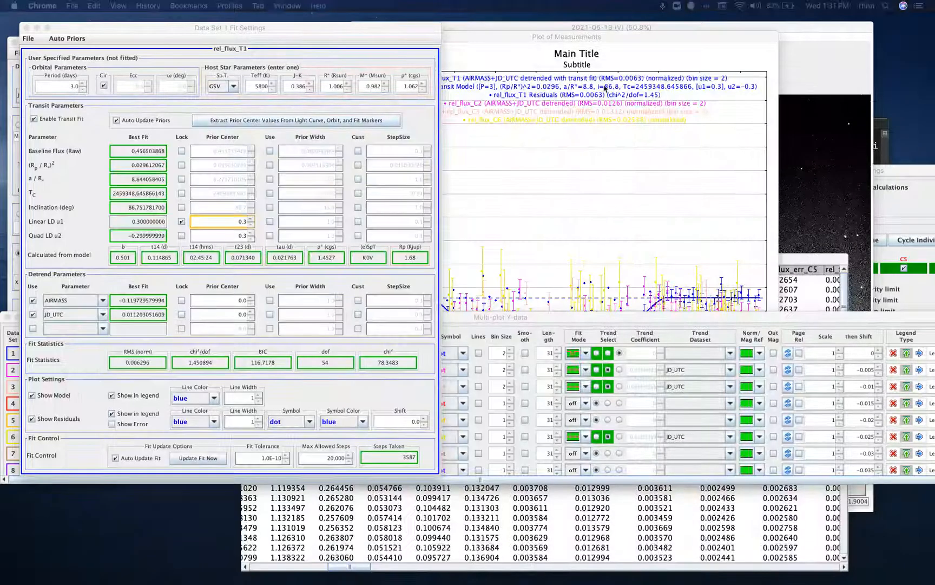
click(234, 87)
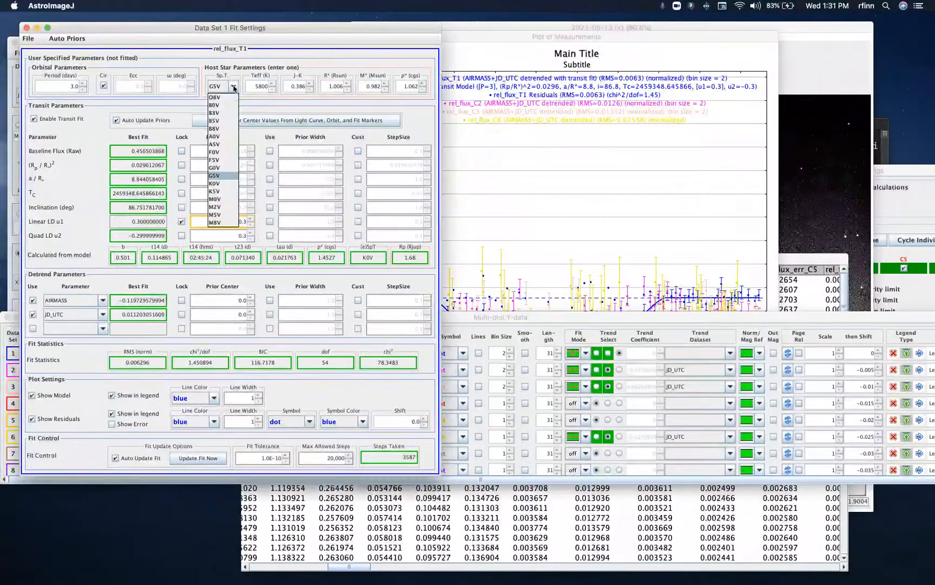
click(222, 168)
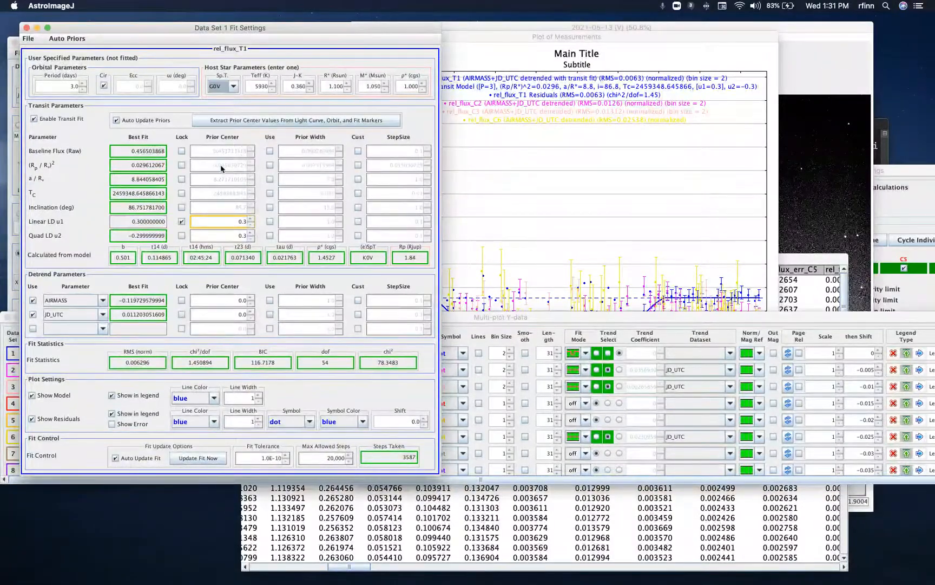
click(234, 89)
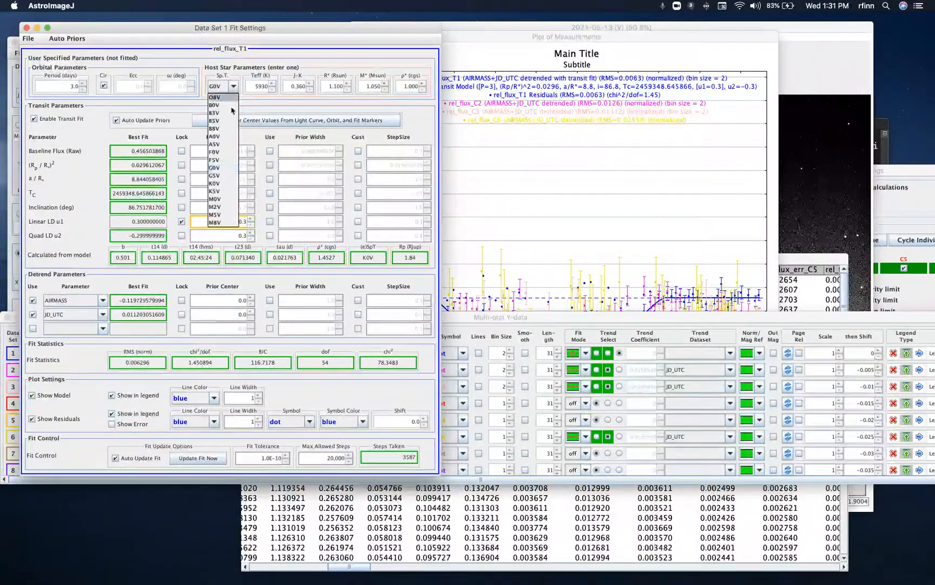
click(223, 179)
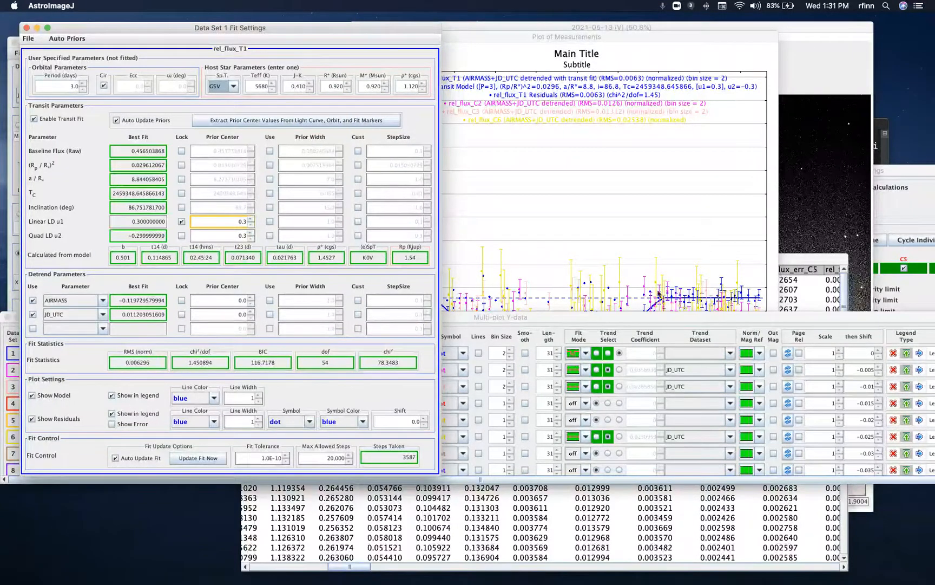
- Arrange the Multi-plot Reference Star Settings and the Plot of Measurements side by side
drag(911, 171, 704, 248)
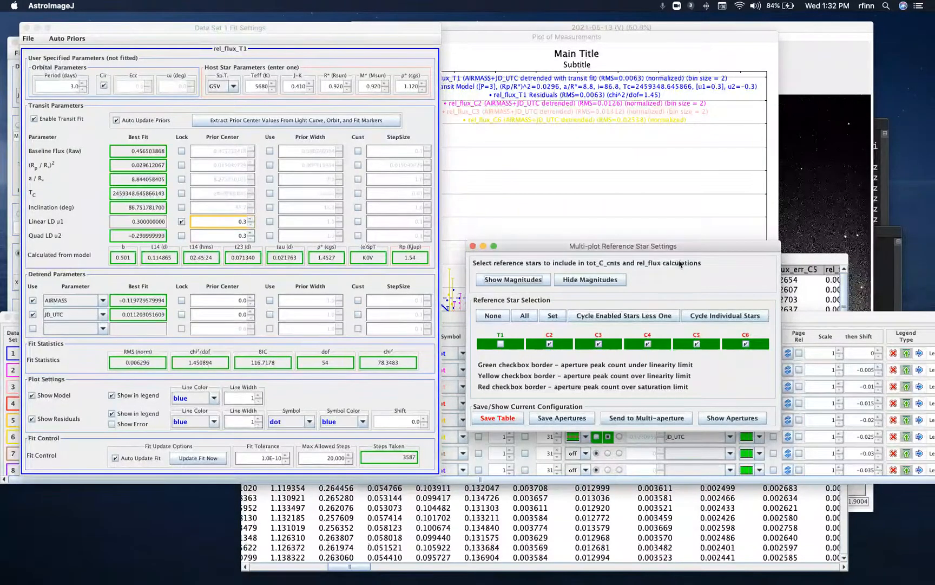
drag(629, 246, 781, 203)
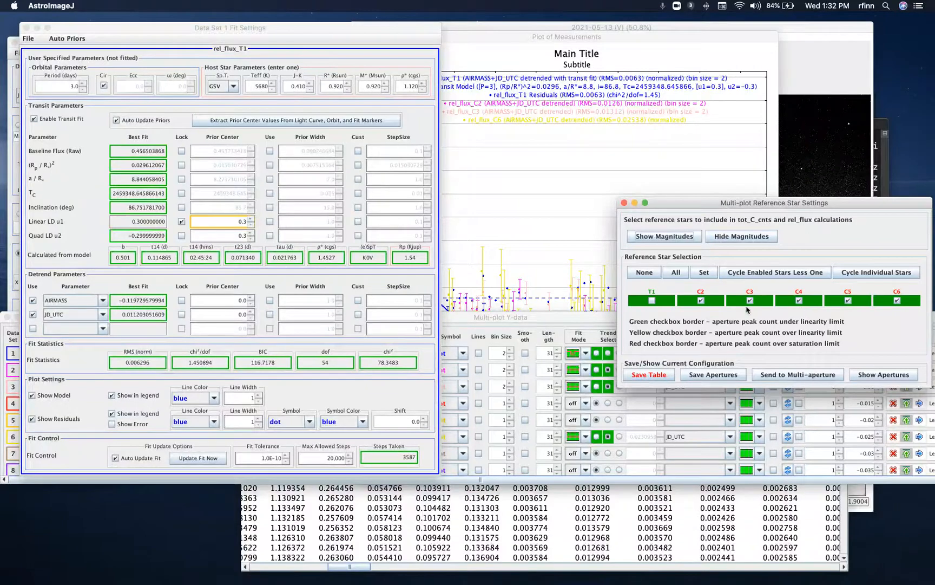
drag(575, 38, 288, 50)
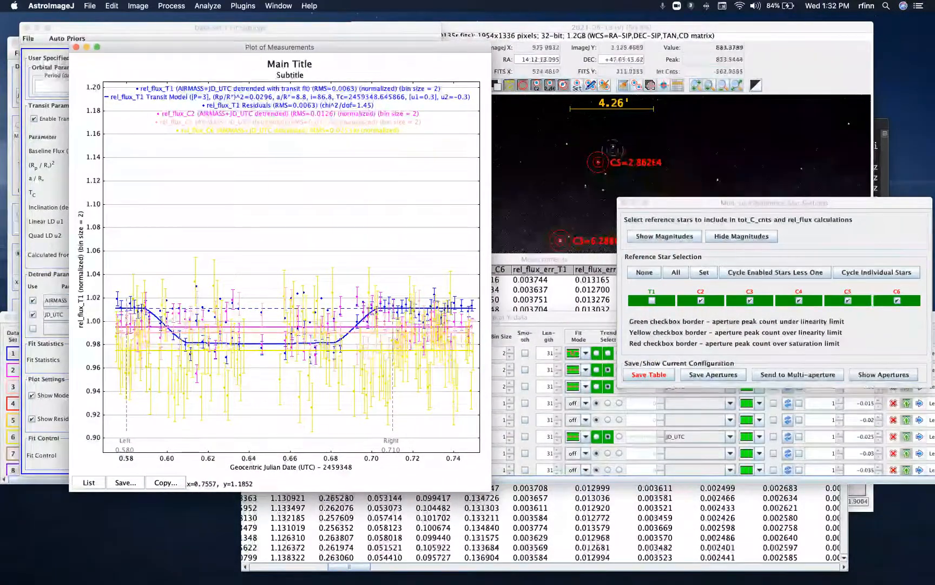
drag(711, 205, 644, 202)
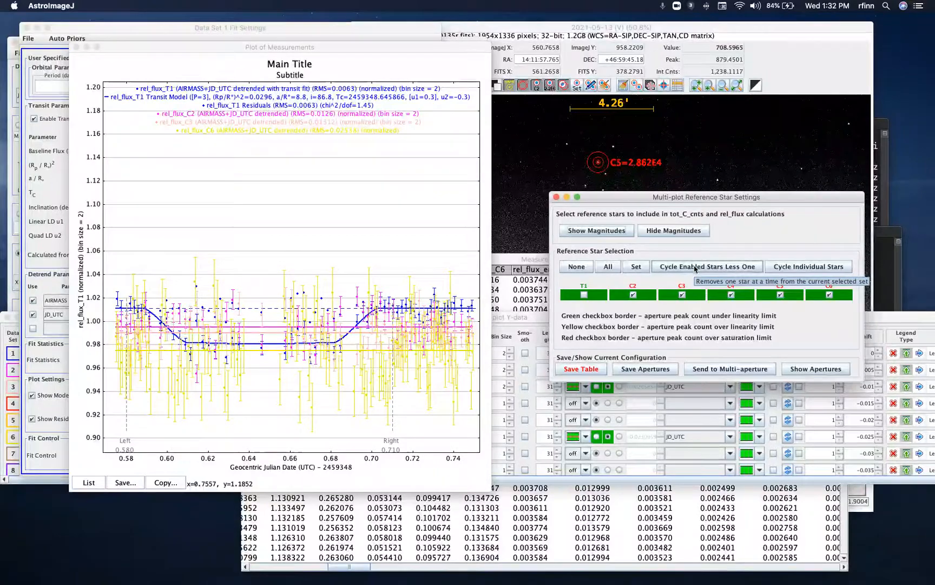
- Exclude C2 from the reference stars by cycling the enabled stars less one, and move the image clear of the plot
click(731, 269)
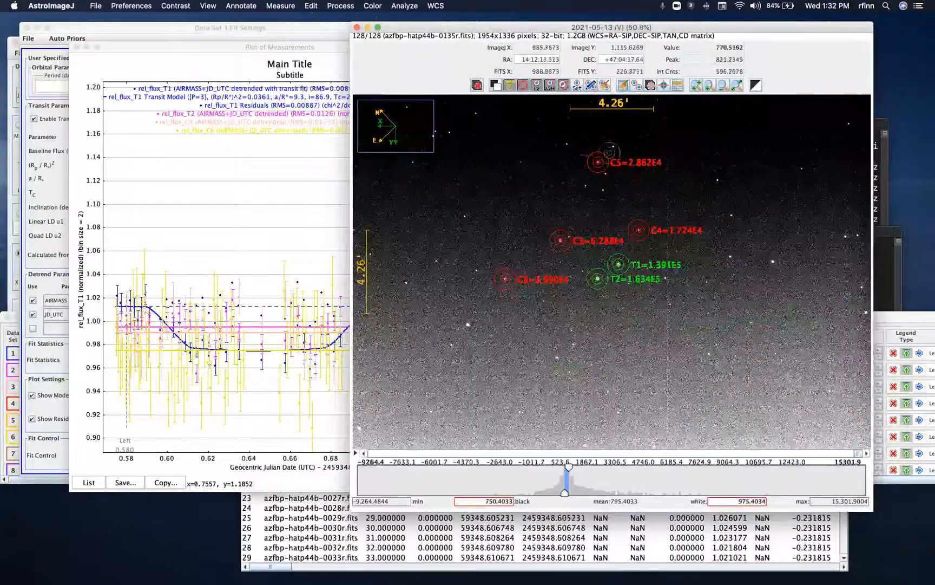
drag(459, 29, 636, 31)
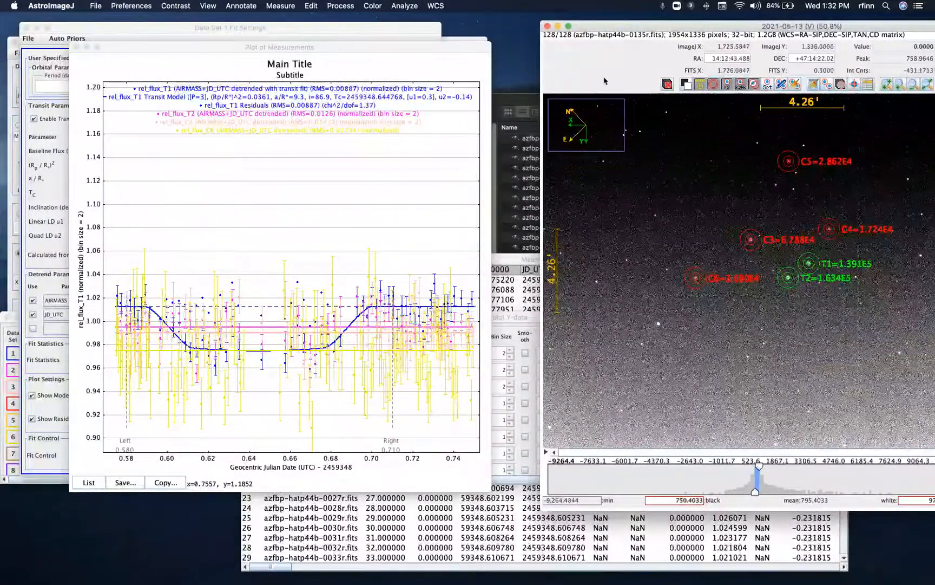
drag(635, 28, 745, 198)
drag(603, 194, 593, 125)
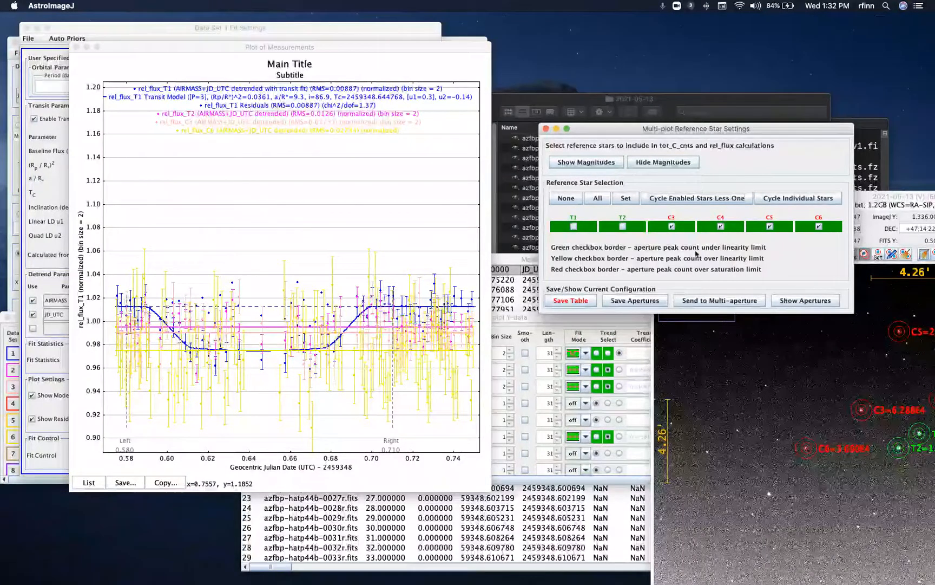
- Cycle the enabled stars less one through C3, C4, C5 and C6 to compare the transit fit without each star
click(698, 198)
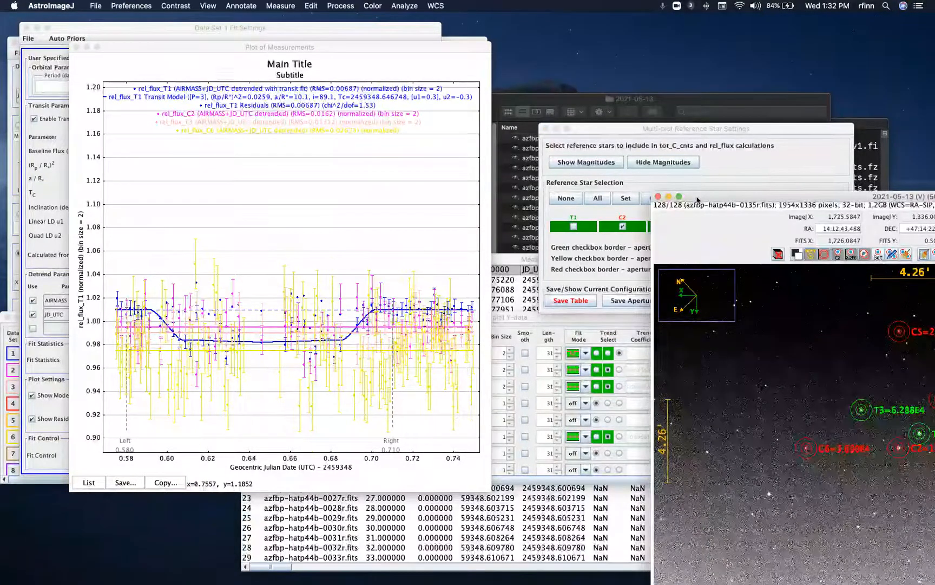
drag(640, 126, 614, 88)
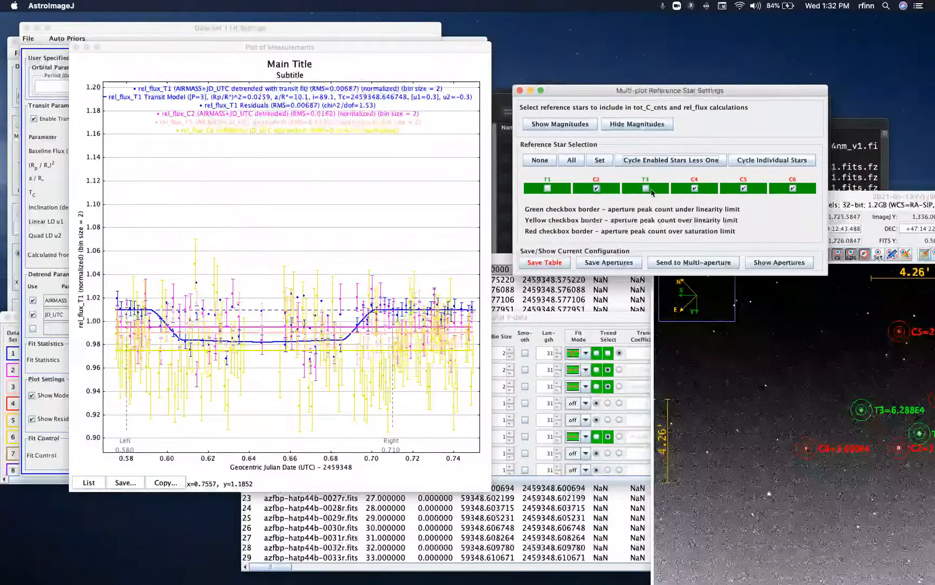
click(707, 161)
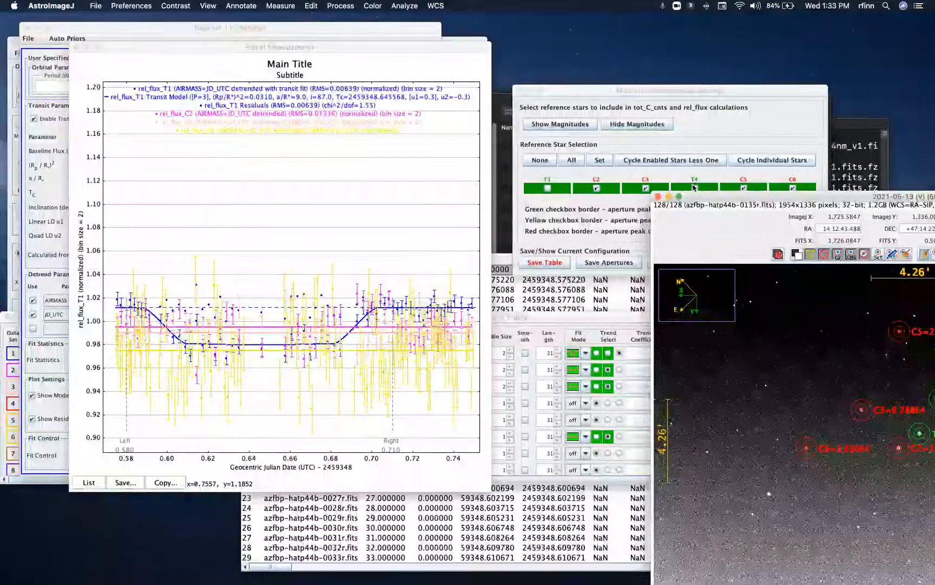
click(692, 162)
click(741, 188)
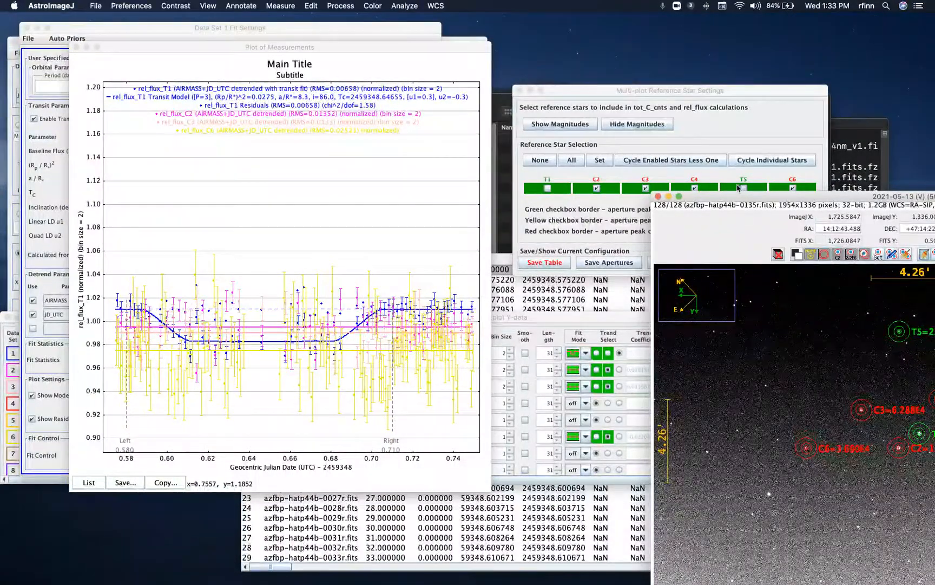
click(793, 188)
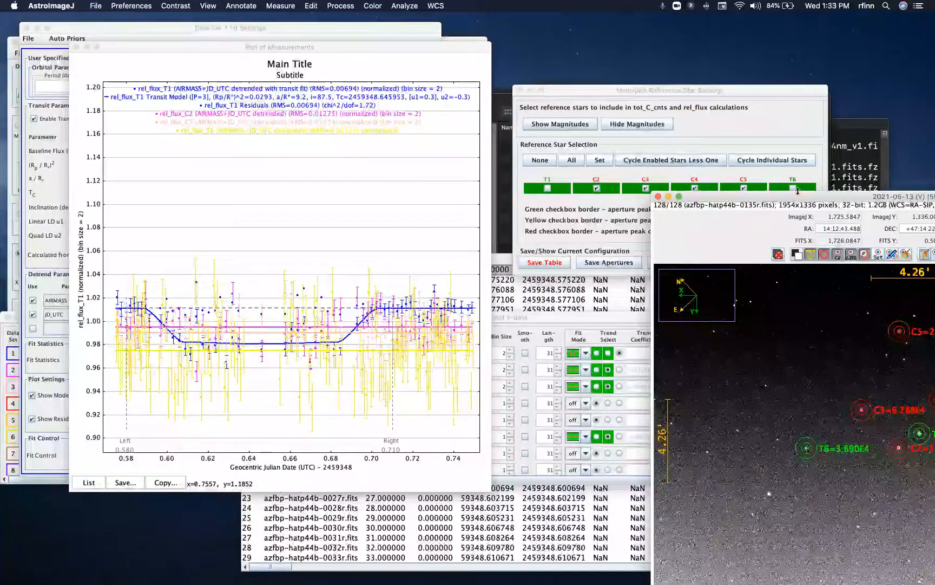
drag(670, 90, 644, 60)
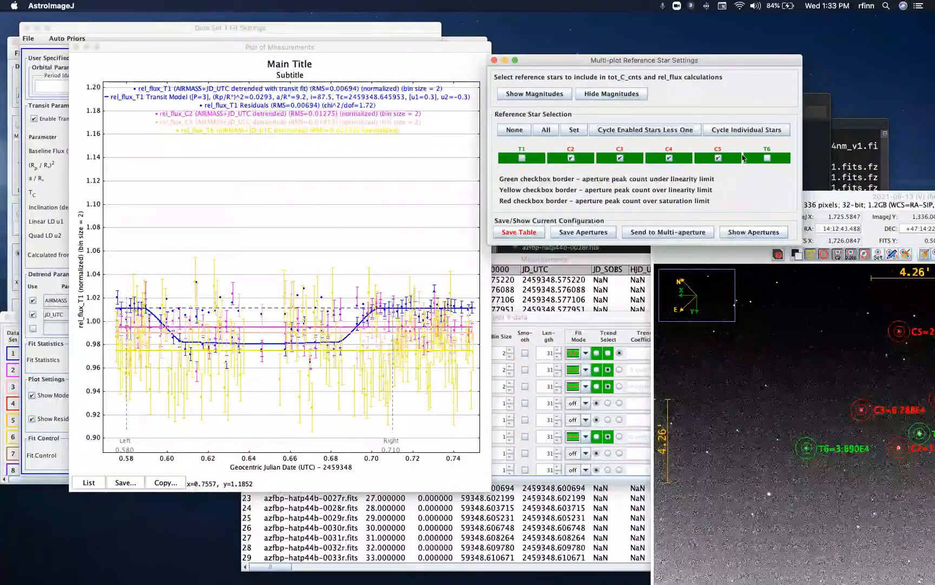
- Cycle the individual reference stars to compare the transit fit using only C6 and only C2
click(729, 133)
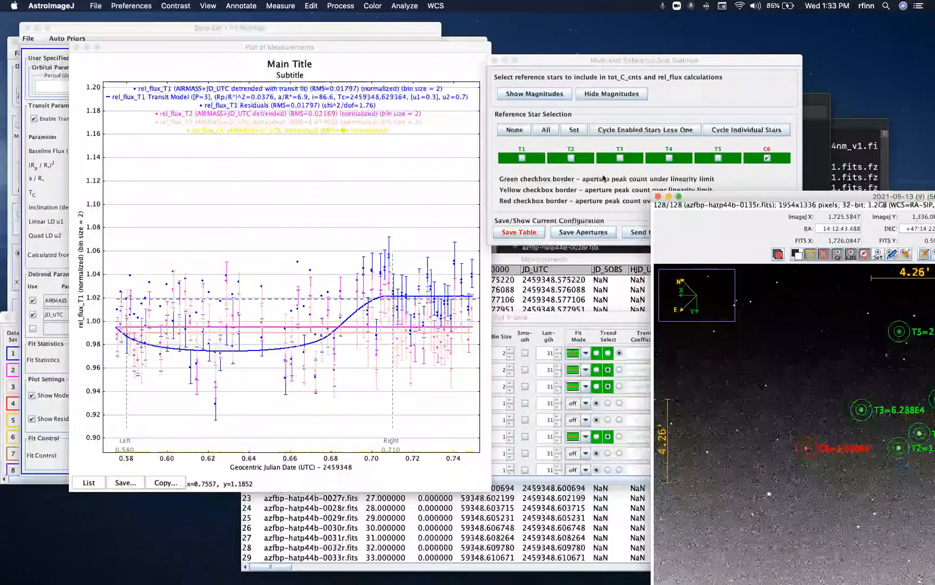
click(758, 131)
click(758, 131)
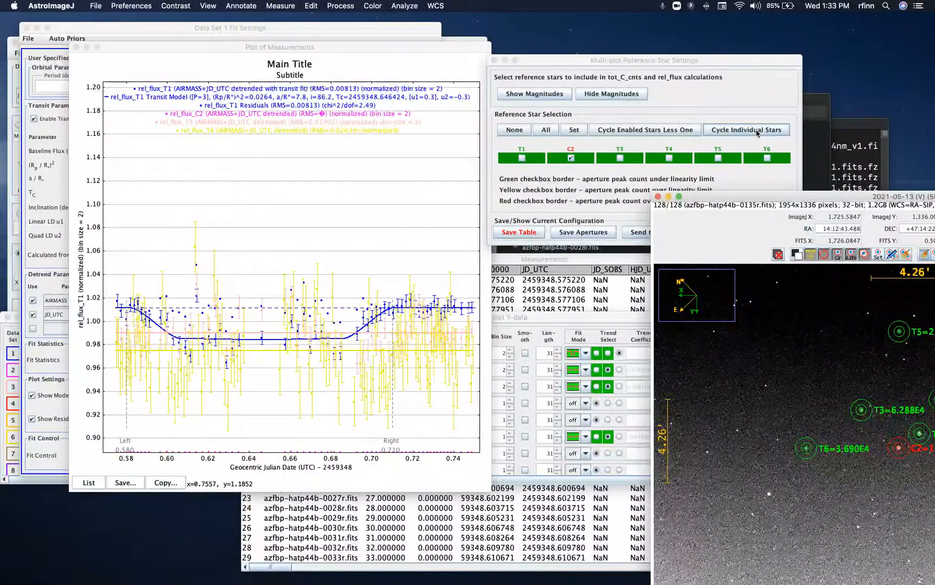
- Cycle the individual reference stars through C3, C4, C5 and C6 to compare the transit fit with each star alone
click(758, 130)
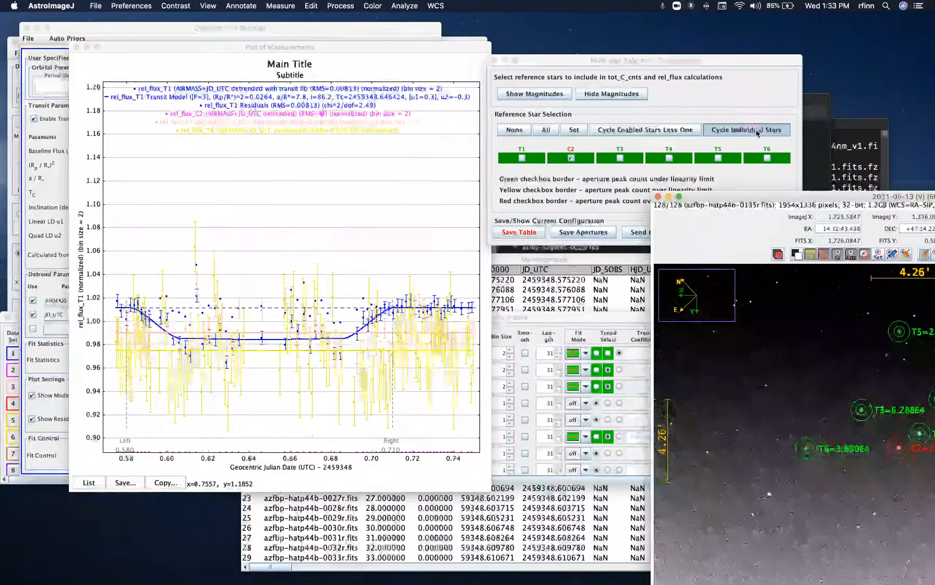
click(758, 132)
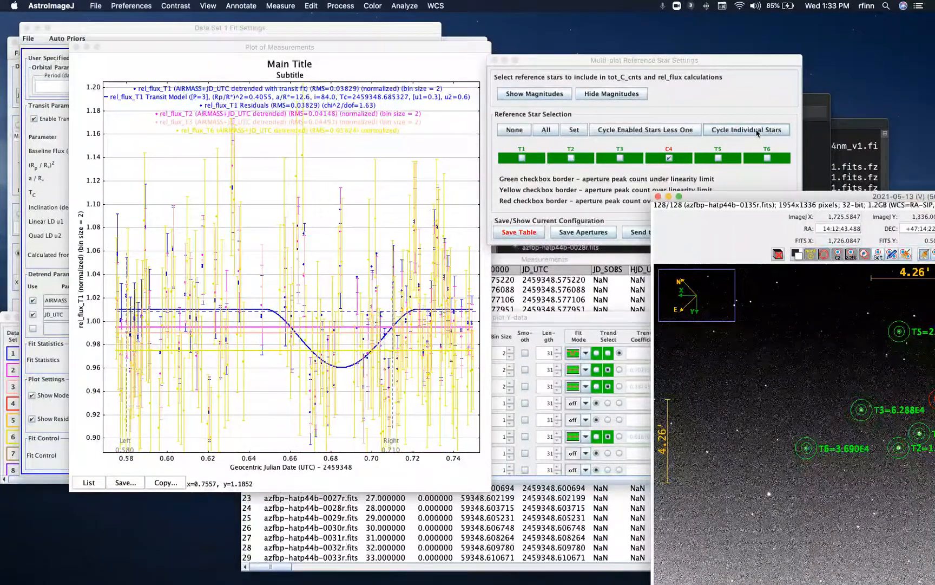
click(758, 131)
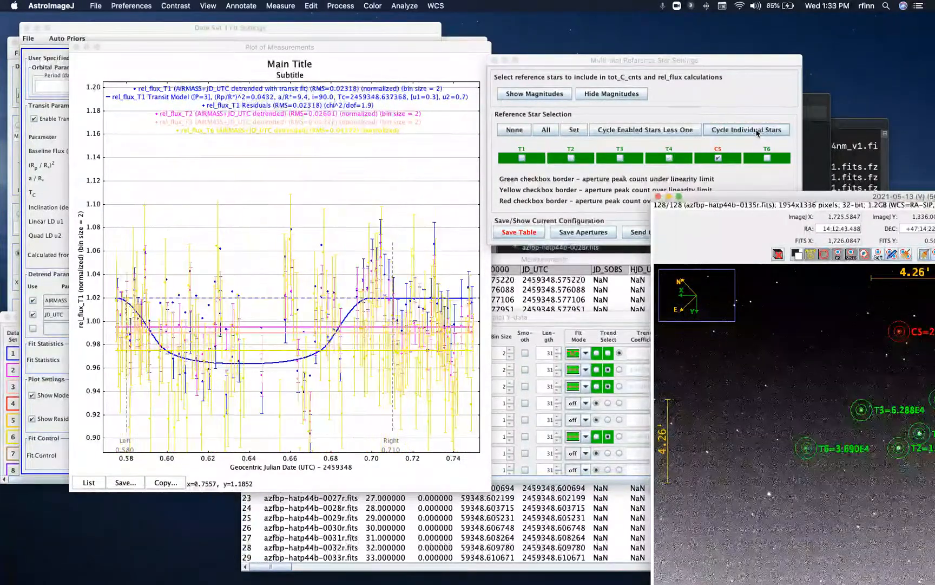
click(758, 131)
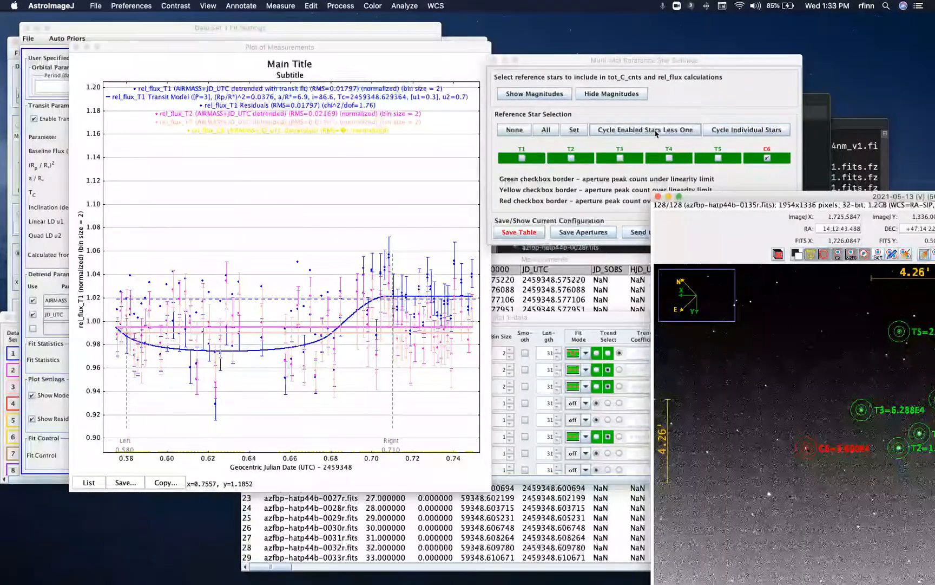
click(657, 133)
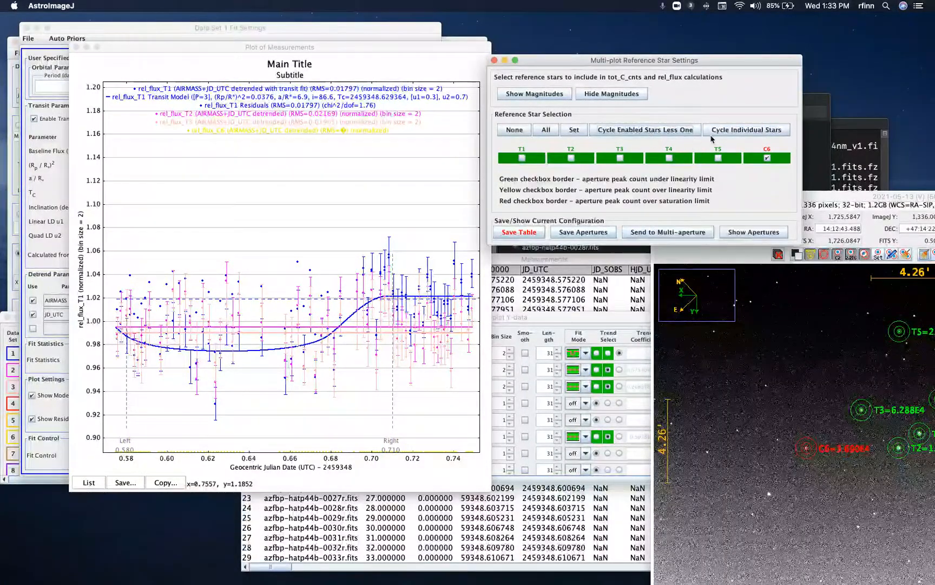
- Enable all reference stars, and exclude C6, C5 and C4 to fit the transit using only C2 and C3
click(546, 130)
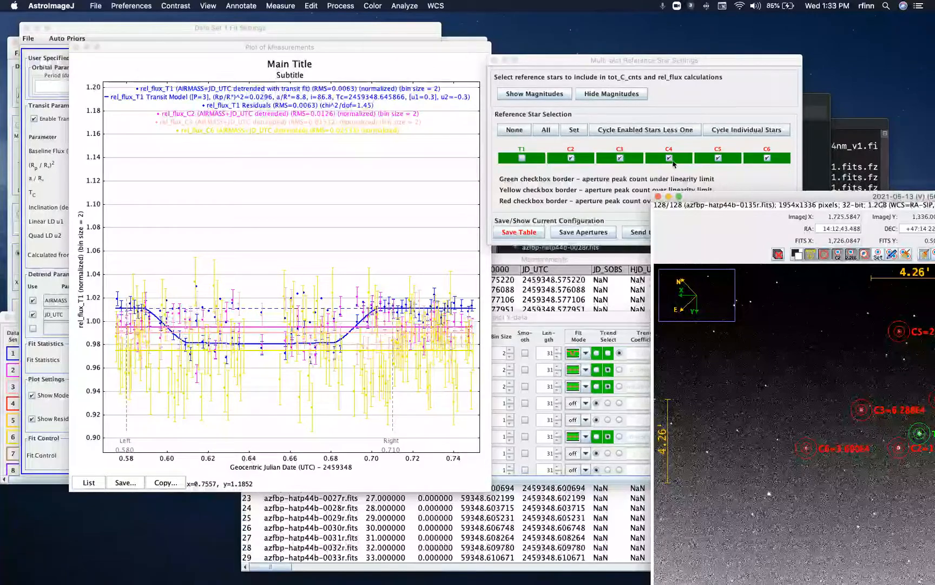
click(767, 158)
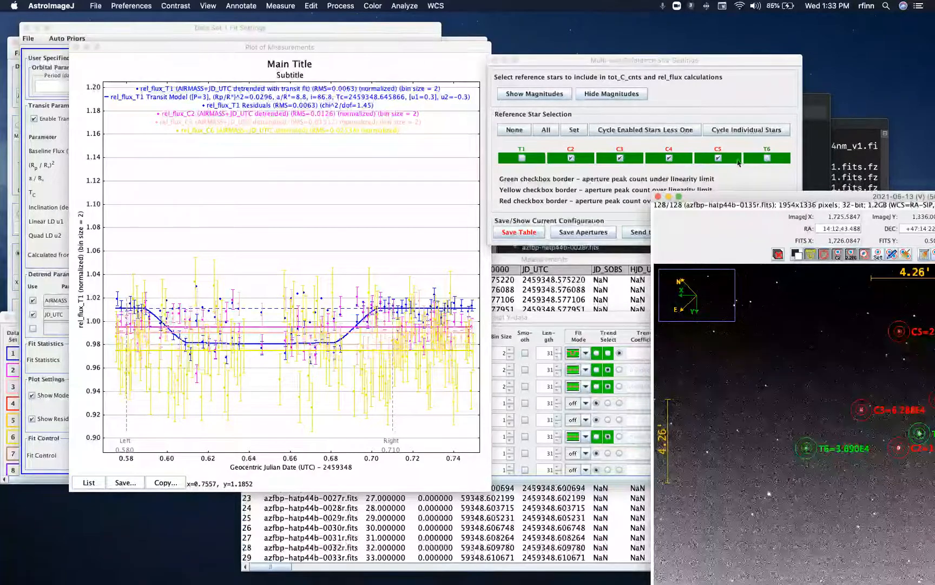
click(719, 158)
click(669, 158)
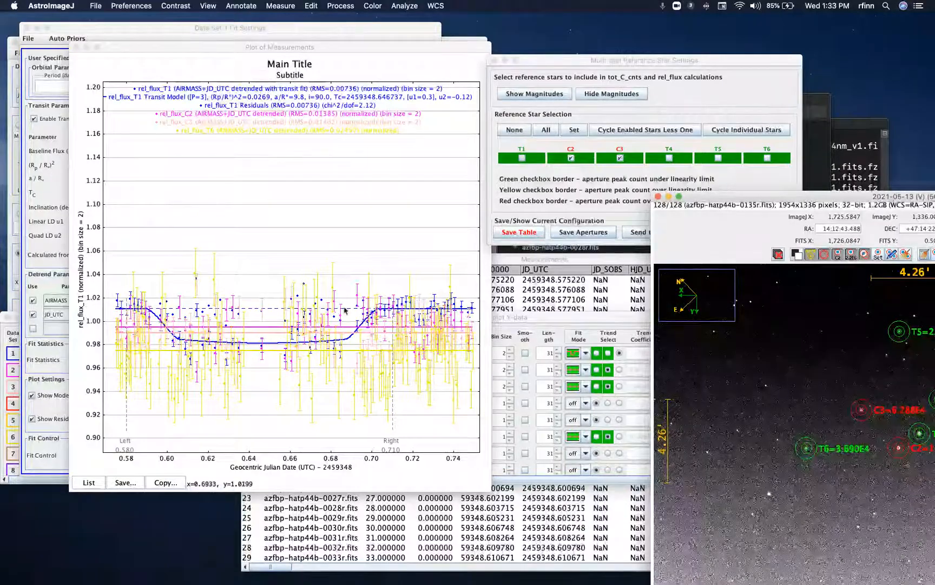
- Add C4, C5 and C6 back as reference stars one at a time, and reposition the Multi-plot Reference Star Settings window
click(669, 160)
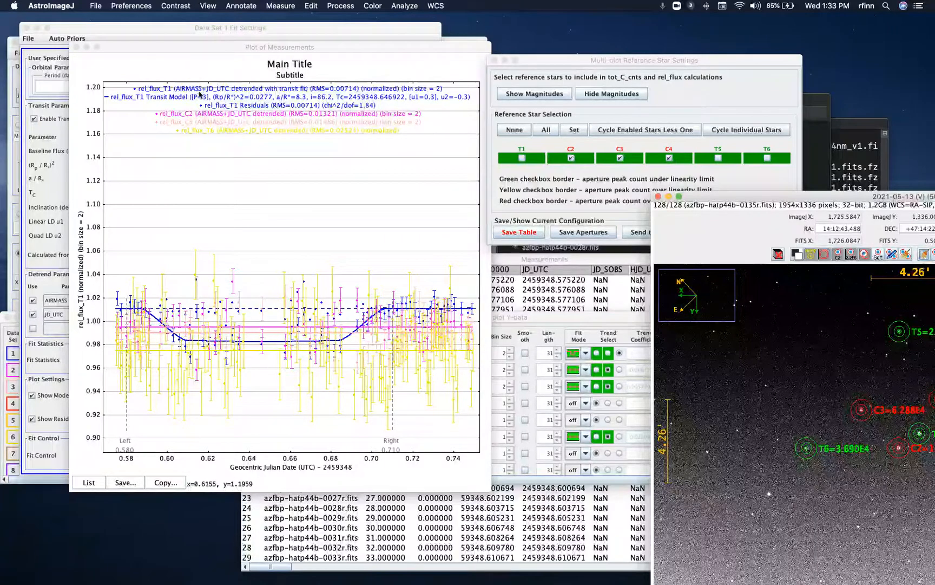
click(718, 159)
click(768, 159)
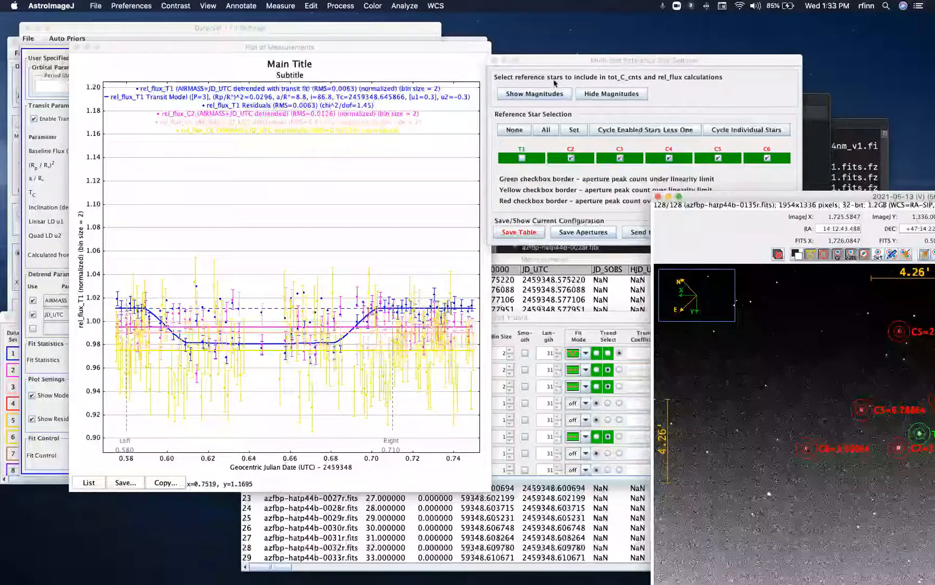
drag(550, 61, 517, 35)
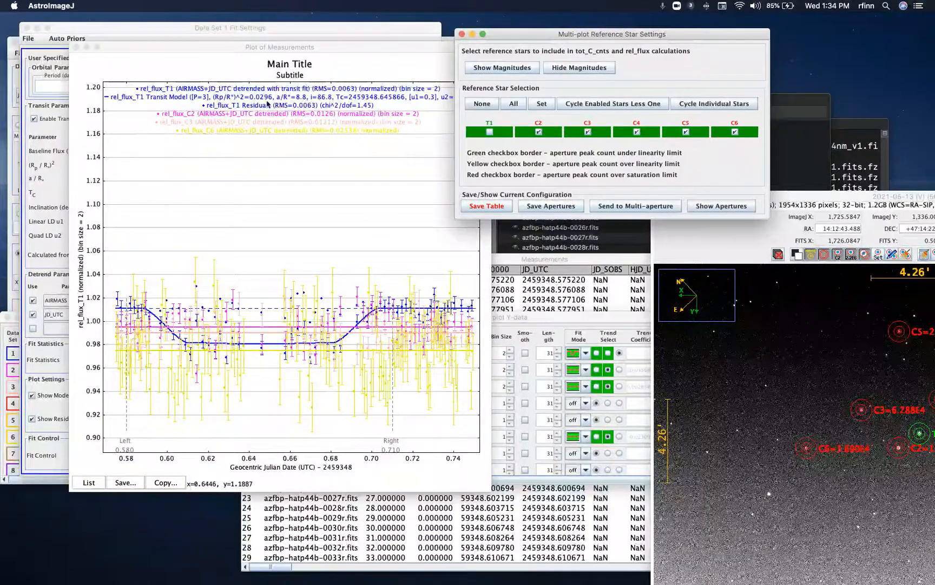